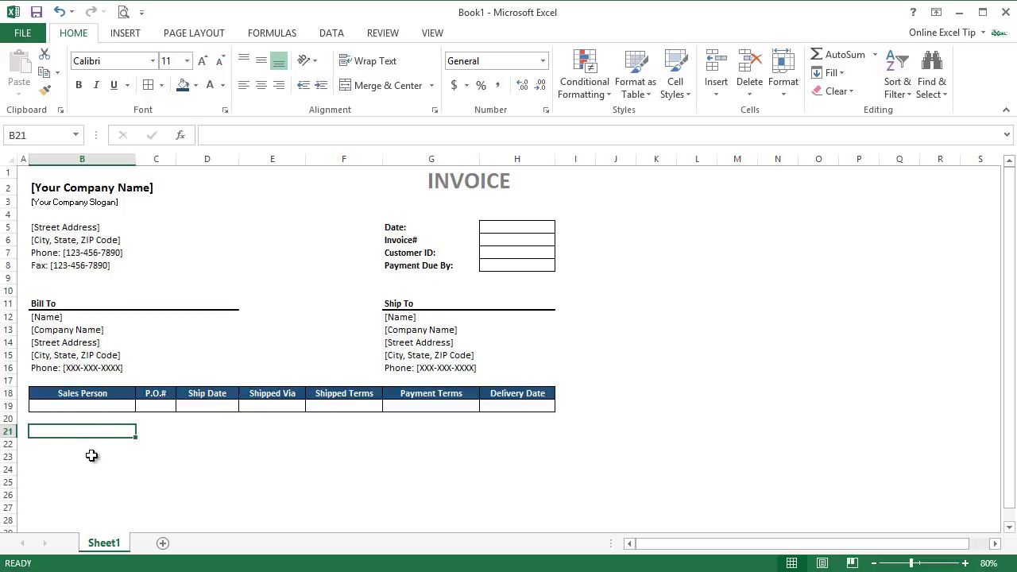
# - Scroll down until row 14 sits at the top of the sheet, showing the empty rows
pyautogui.click(1010, 528)
pyautogui.scroll(-3, 1014, 534)
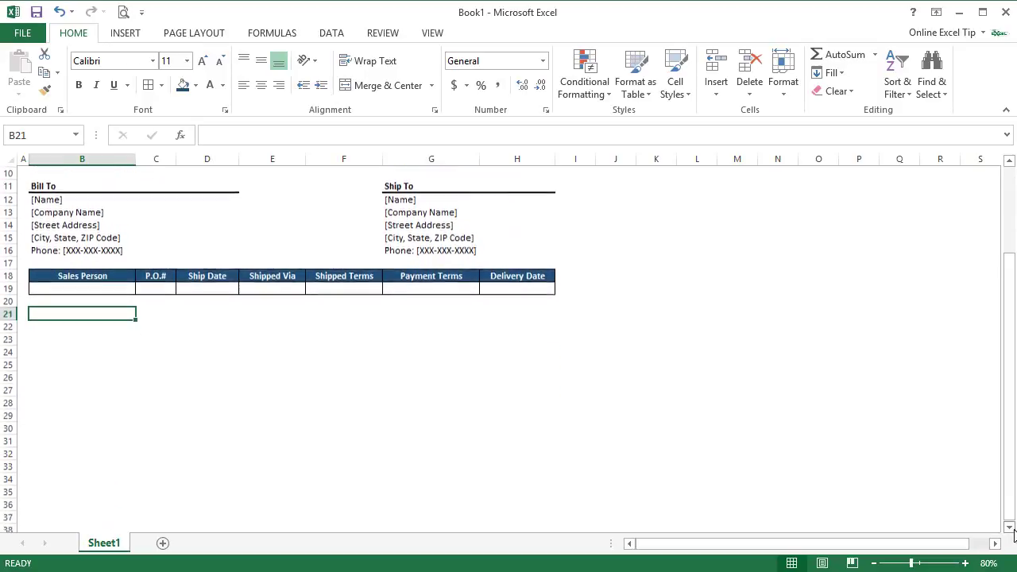
pyautogui.click(1011, 529)
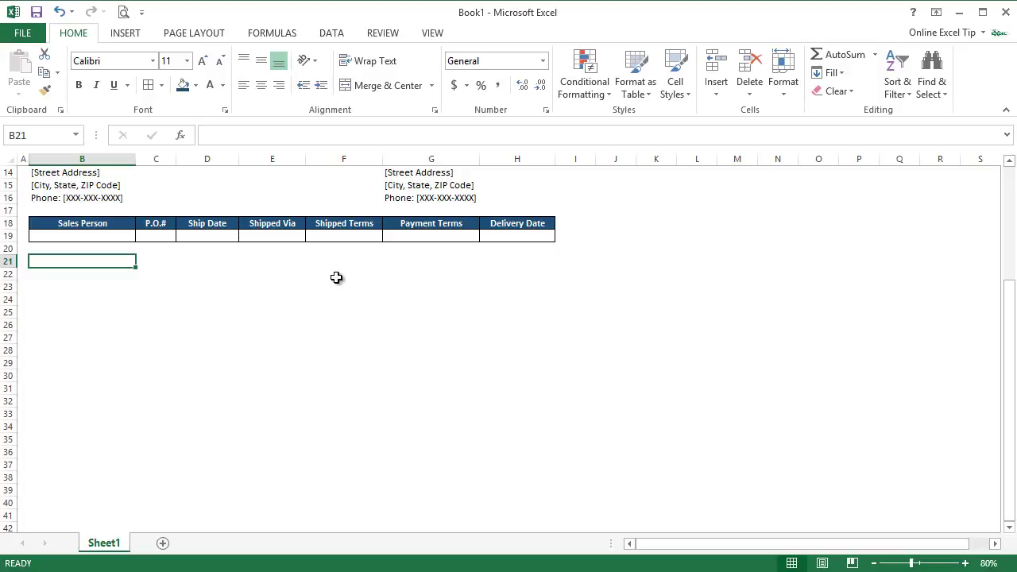
# - Enter headings Product # (B21), Product Description (C21), Qty (F21), Unit Price (G21) and Amount (H21)
pyautogui.write('Product #')
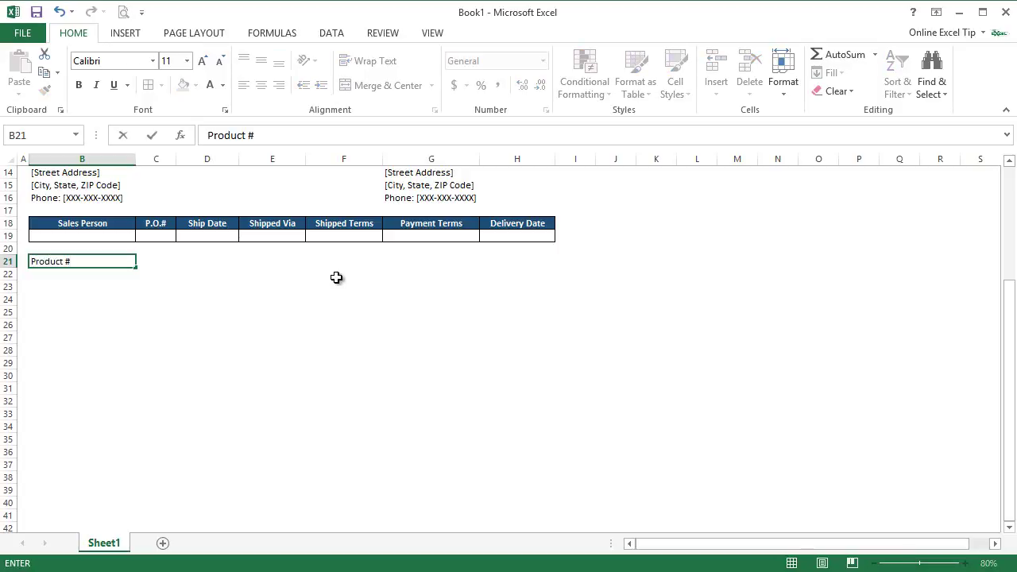
pyautogui.press('Tab')
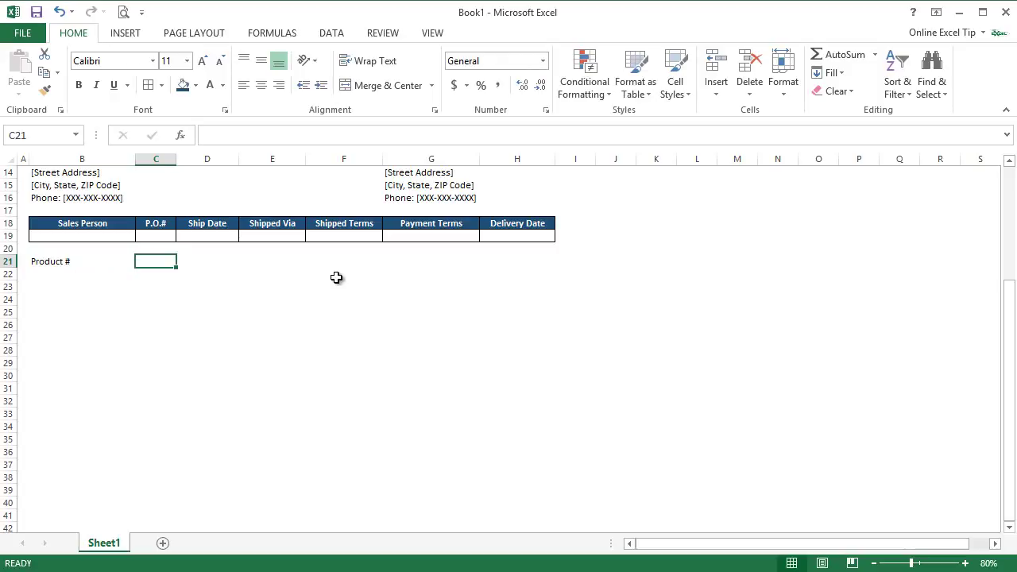
pyautogui.write('P')
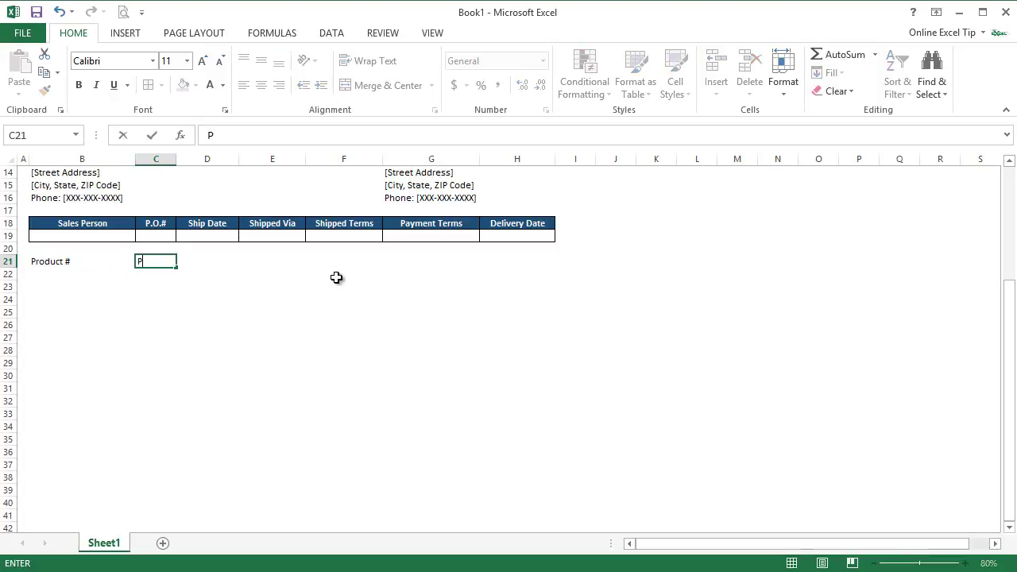
pyautogui.write('roduct Description')
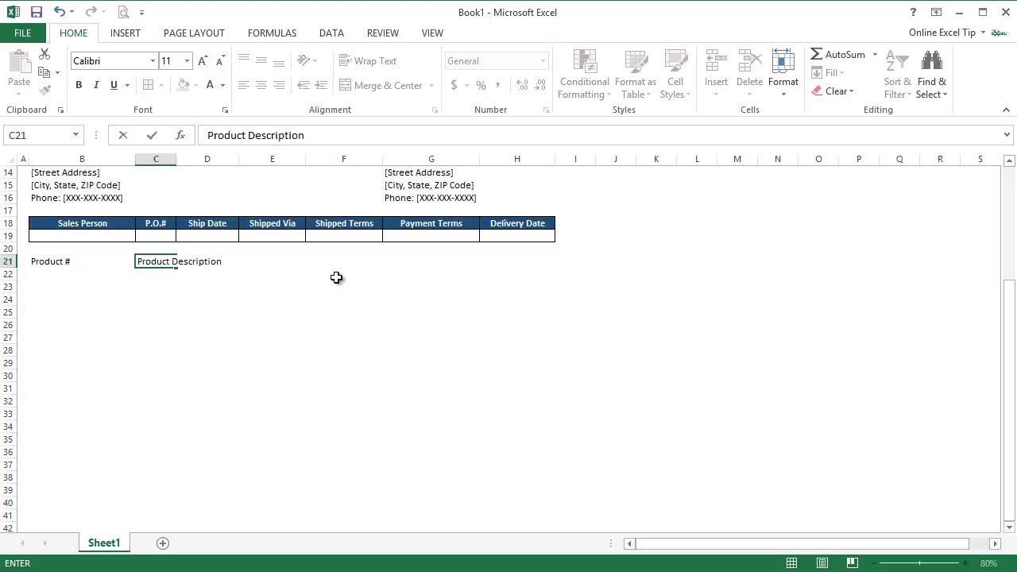
pyautogui.press('Tab')
pyautogui.press('Tab')
pyautogui.press('Tab')
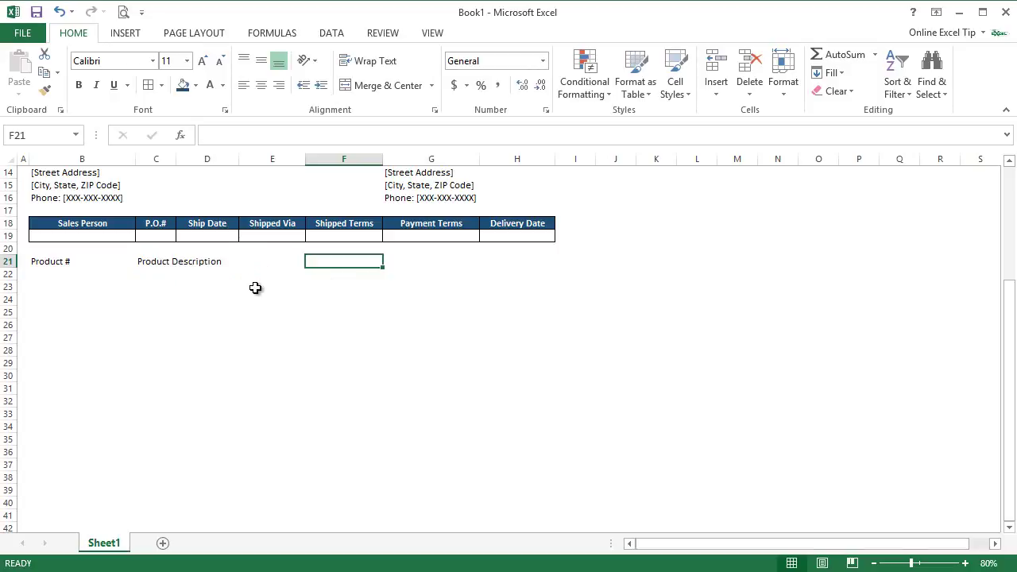
pyautogui.scroll(1, 255, 288)
pyautogui.write('Qty.')
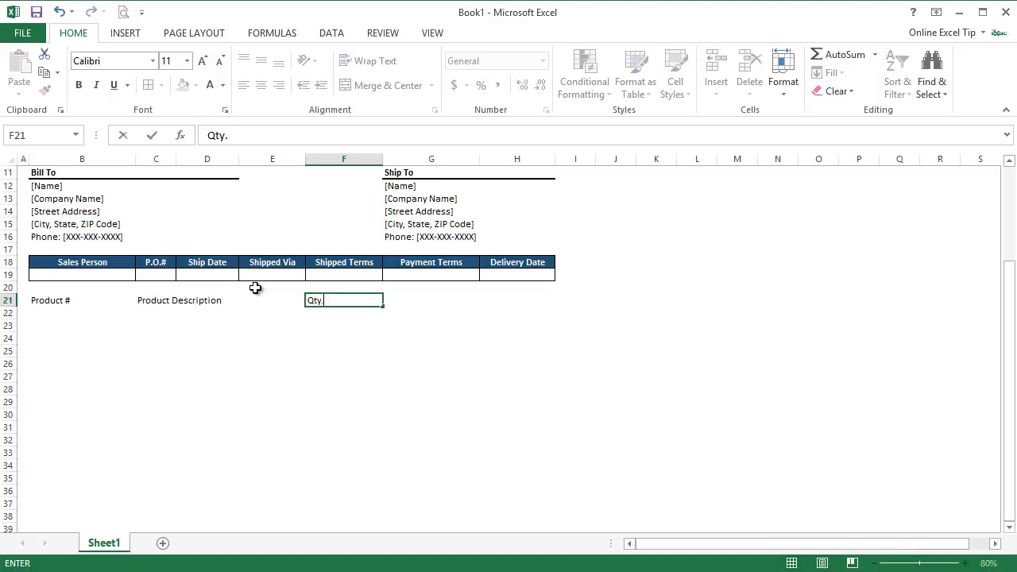
pyautogui.press('Tab')
pyautogui.write('Unit')
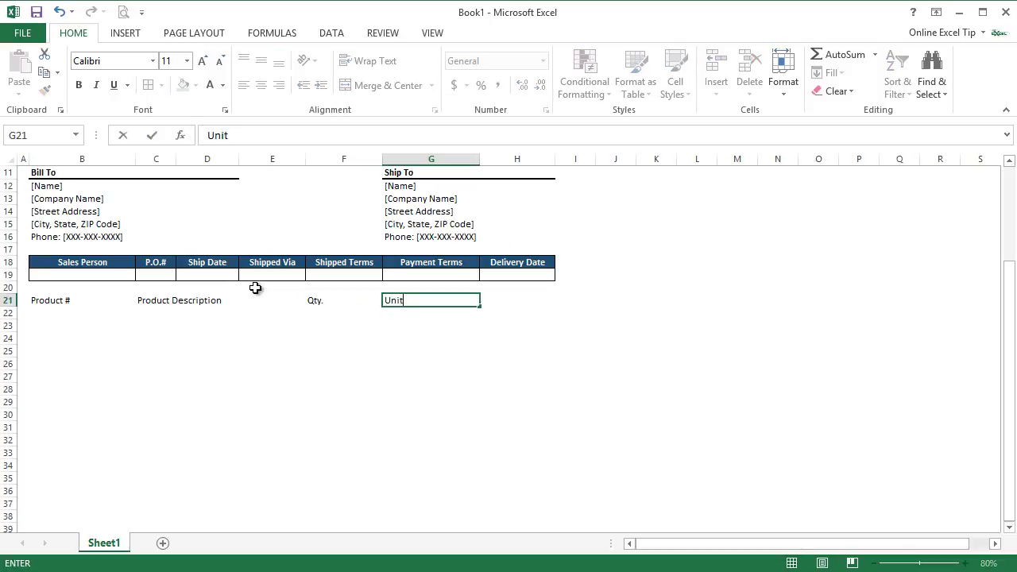
pyautogui.write(' Price')
pyautogui.press('Tab')
pyautogui.write('Amount')
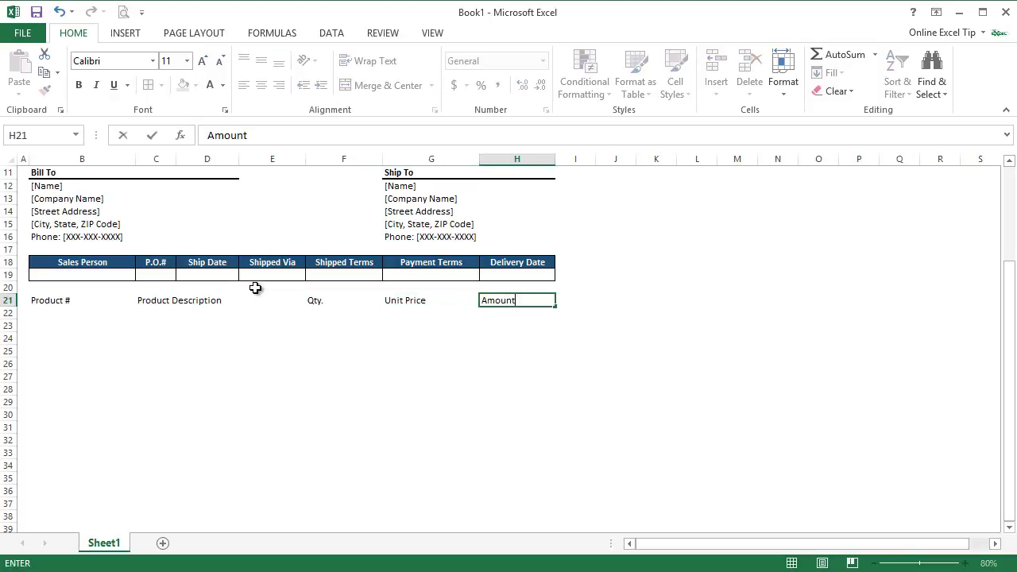
pyautogui.press('Left')
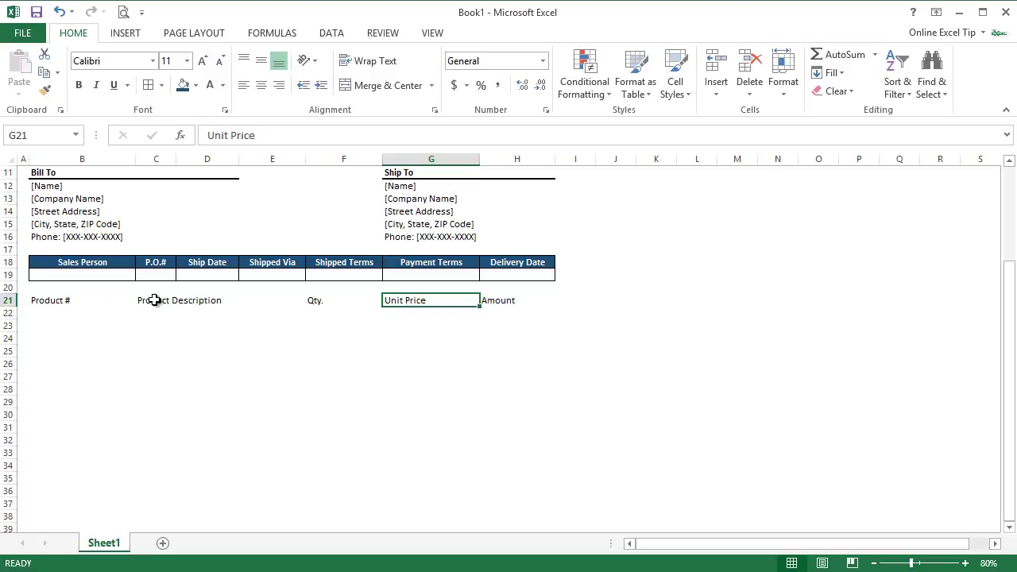
# - Apply Merge Across to C21:E34 so each description row is one wide cell
pyautogui.moveTo(154, 301); pyautogui.dragTo(278, 464)
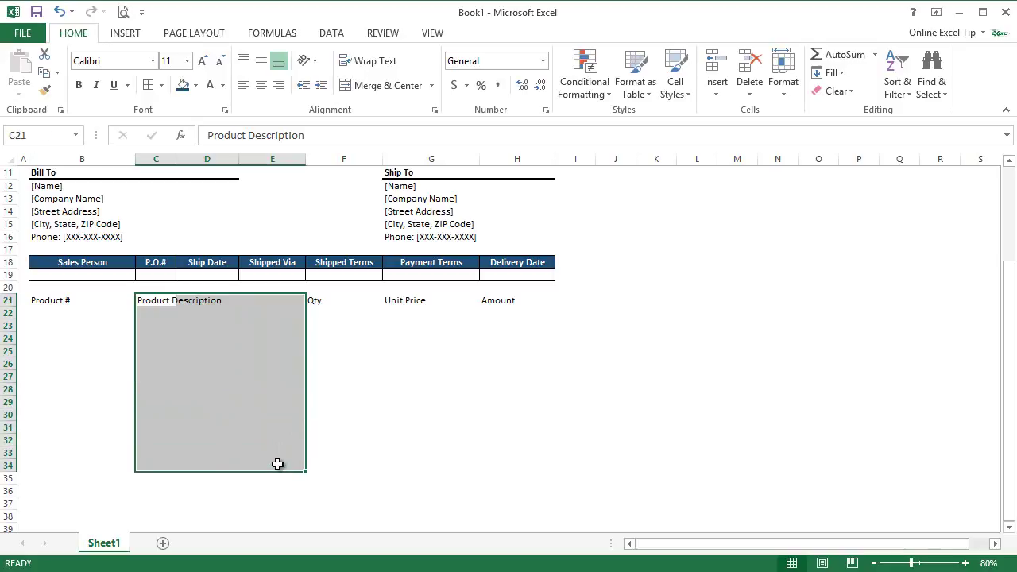
pyautogui.click(432, 86)
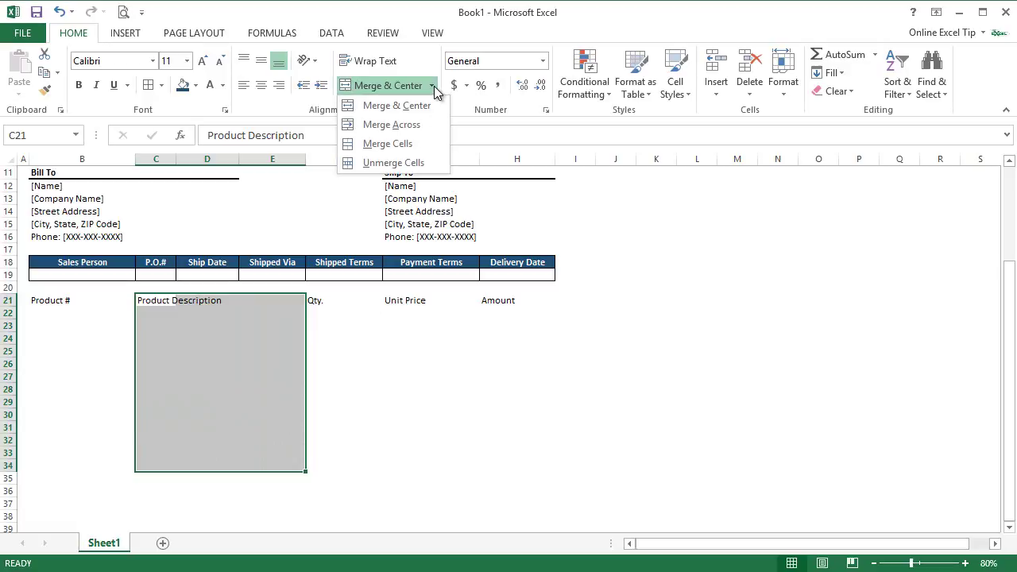
pyautogui.click(426, 129)
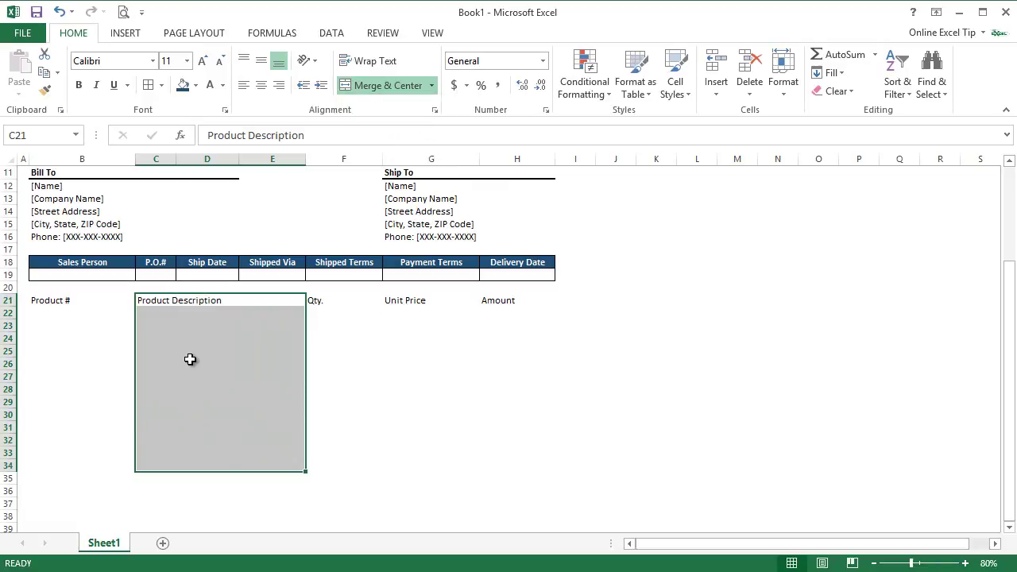
pyautogui.click(162, 323)
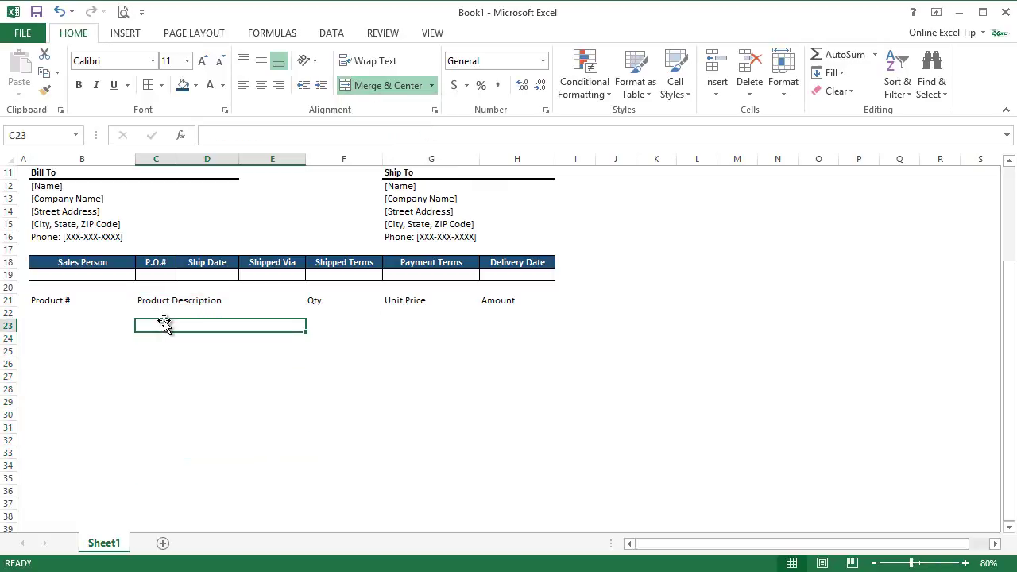
pyautogui.press('Down')
pyautogui.press('Down')
pyautogui.press('Down')
pyautogui.press('Down')
pyautogui.press('Down')
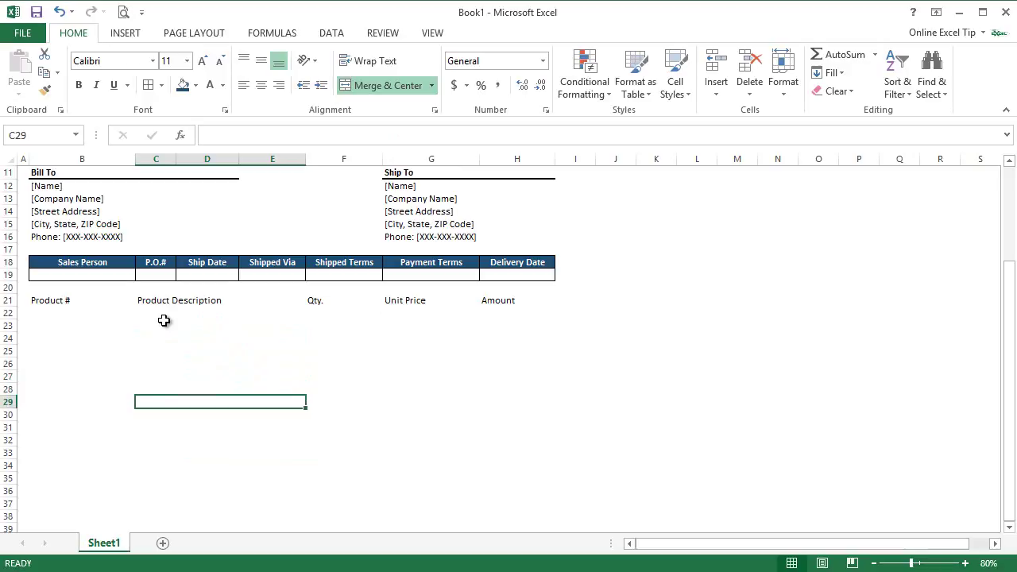
# - Give B21:H34 an outline border plus inside vertical lines through More Borders
pyautogui.click(69, 302)
pyautogui.moveTo(69, 305); pyautogui.dragTo(509, 465)
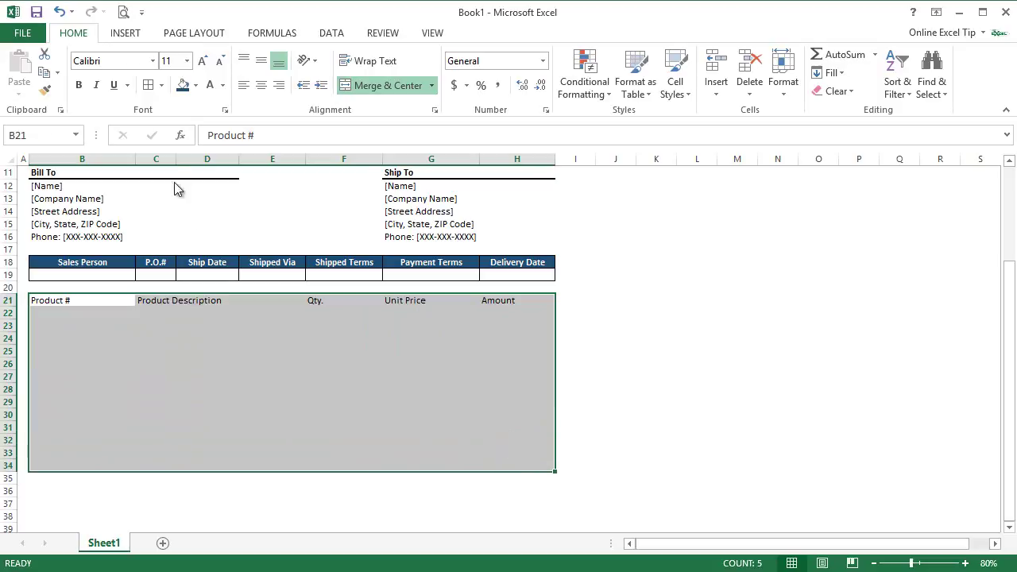
pyautogui.click(162, 85)
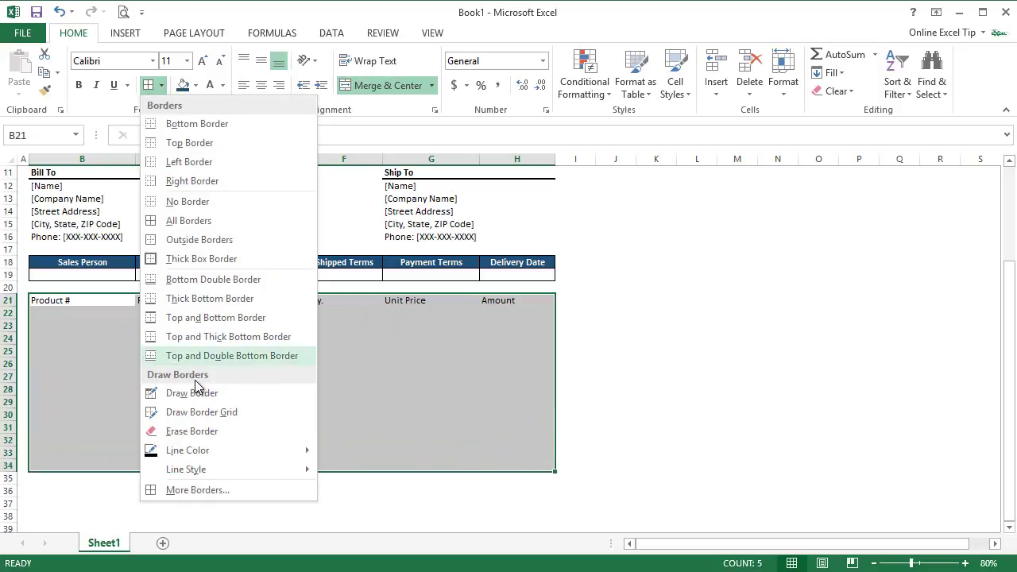
pyautogui.click(198, 489)
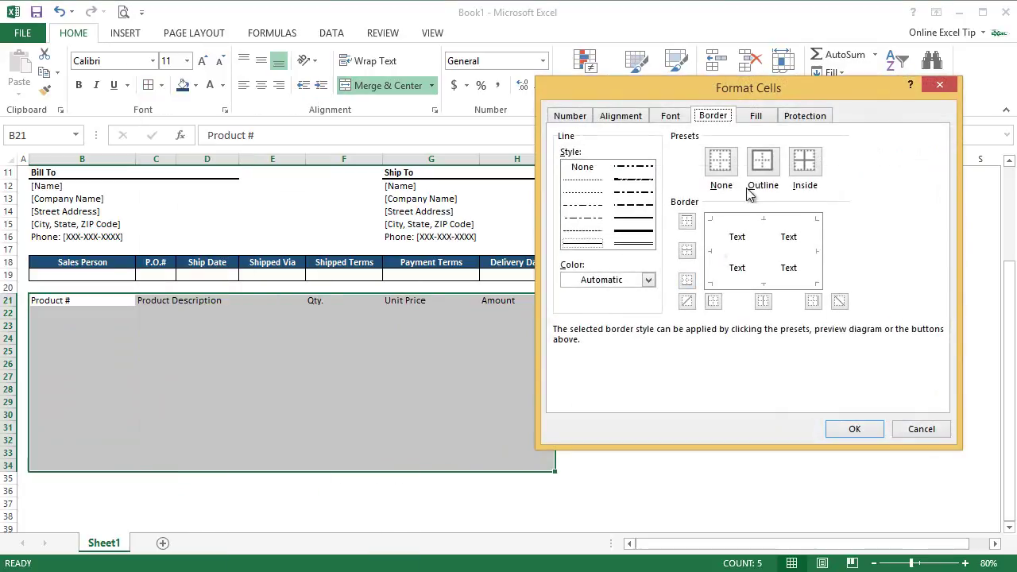
pyautogui.click(764, 168)
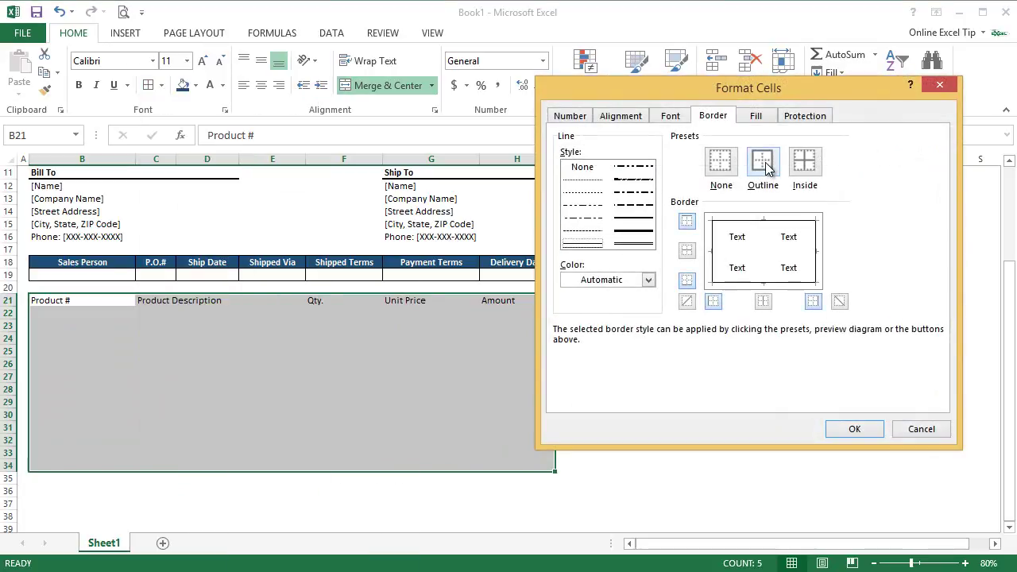
pyautogui.click(763, 304)
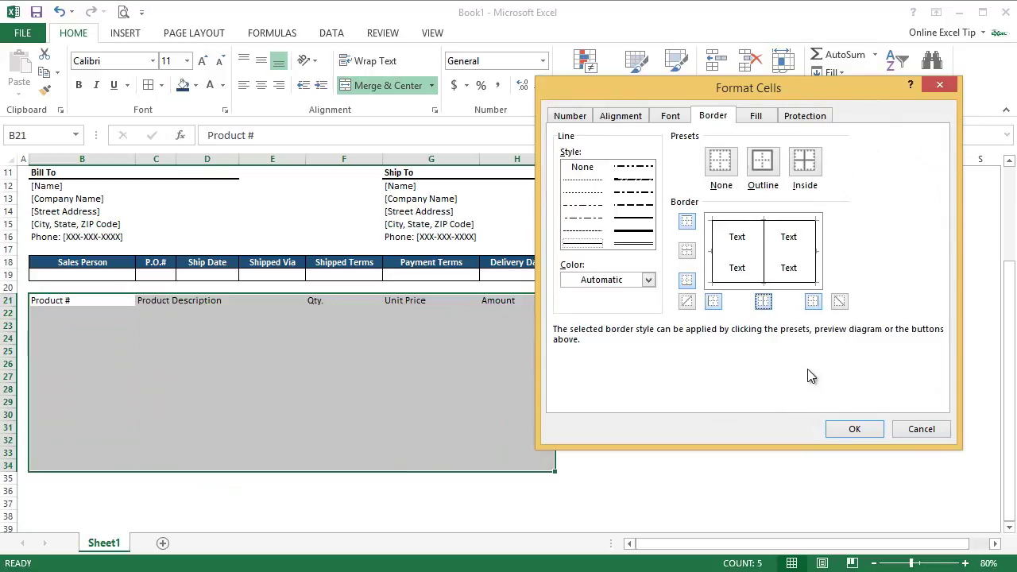
pyautogui.click(849, 428)
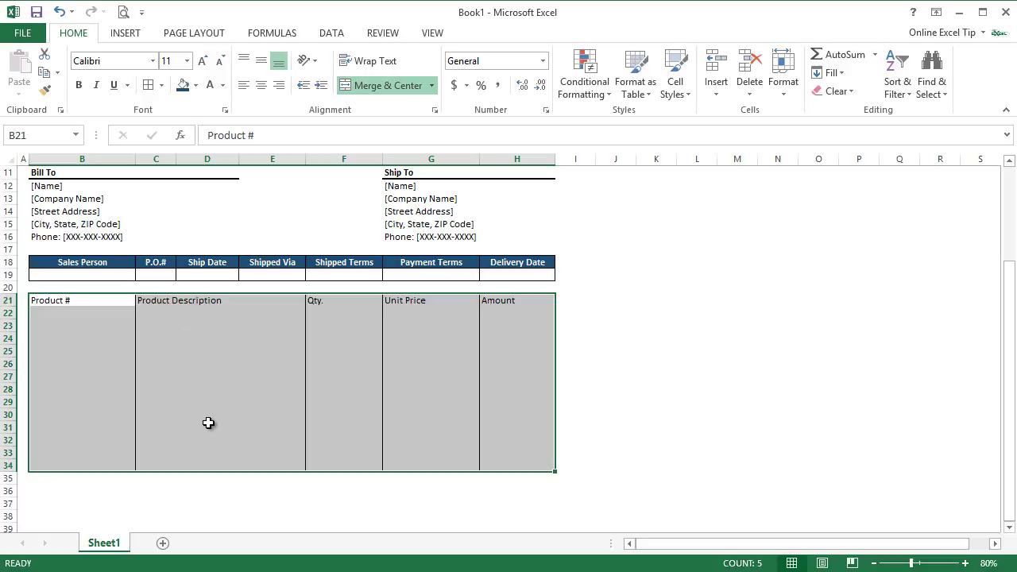
# - Format headings B21:H21 as bold white text on a dark blue fill
pyautogui.click(81, 301)
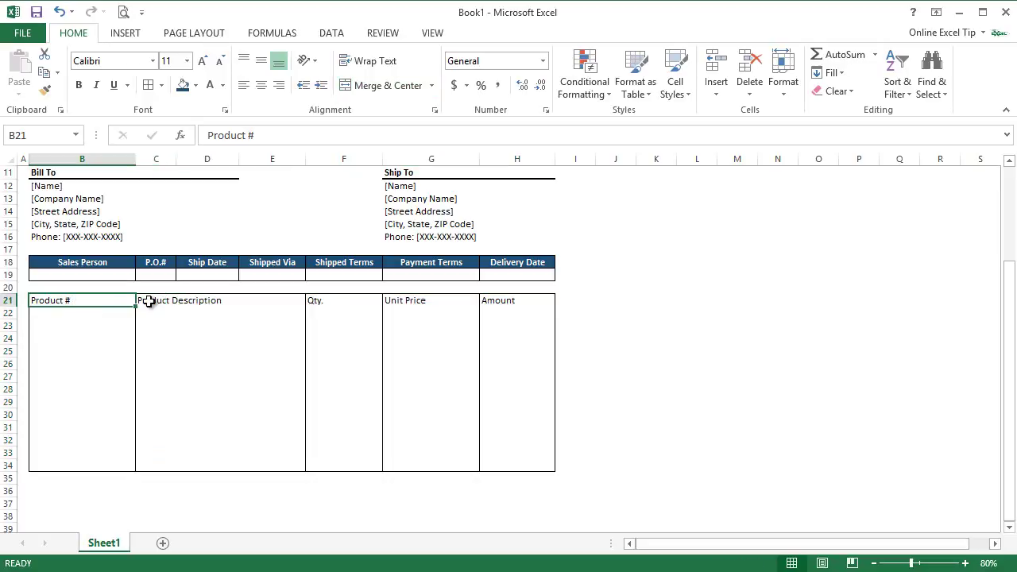
pyautogui.keyDown('shift'); pyautogui.click(512, 302); pyautogui.keyUp('shift')
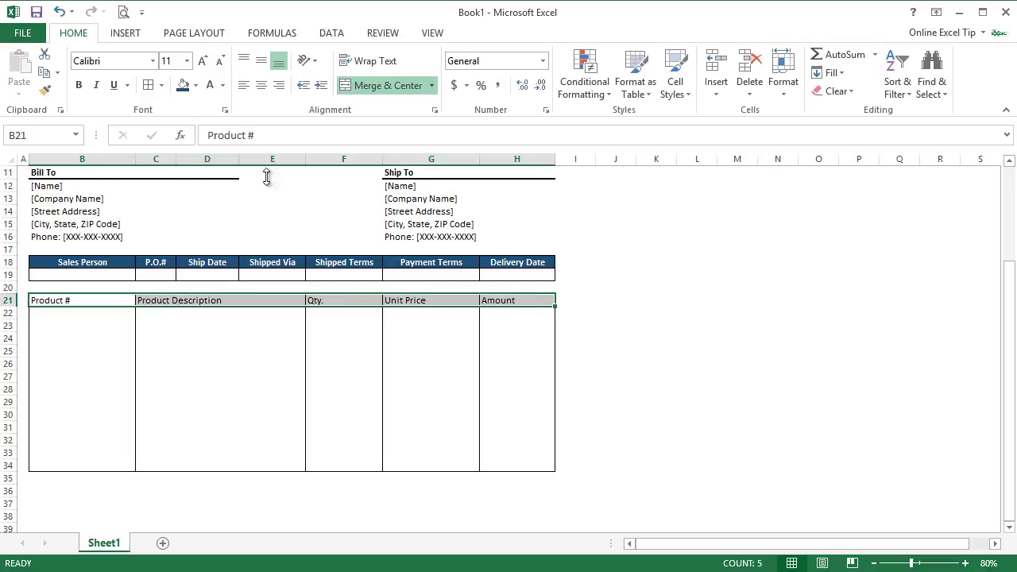
pyautogui.click(78, 87)
pyautogui.click(183, 85)
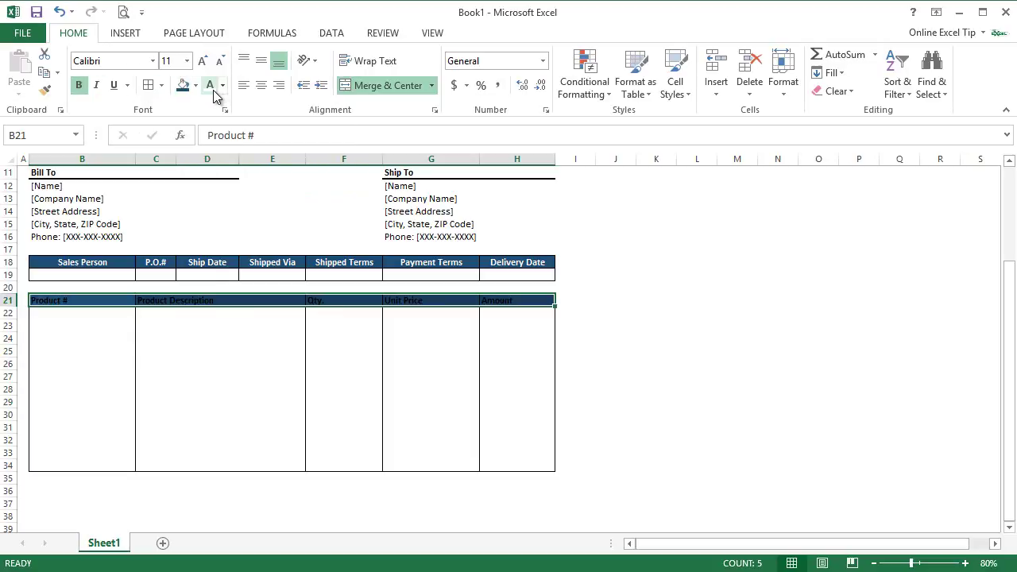
pyautogui.click(212, 89)
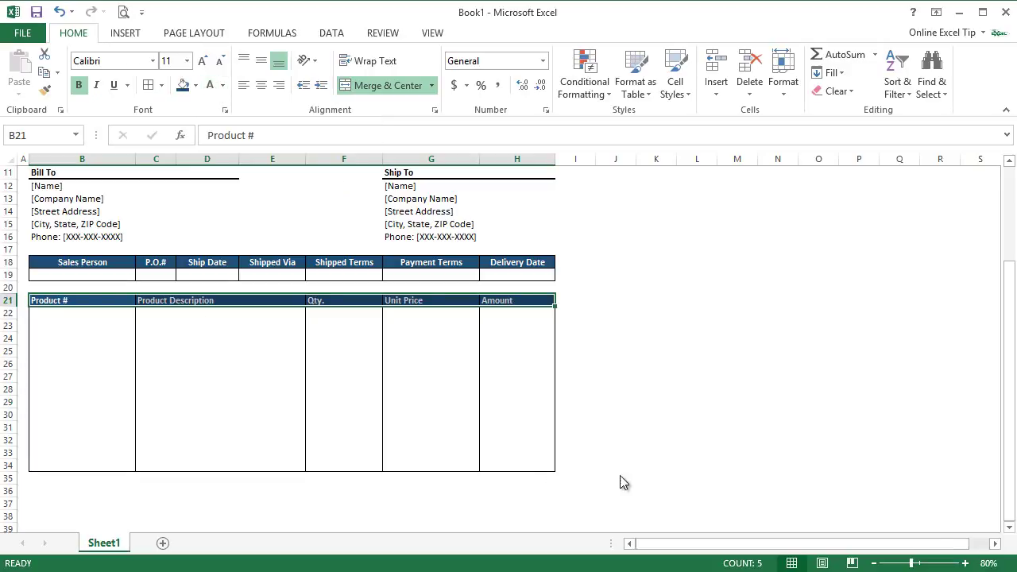
# - Enter SUBTOTAL in G35 and SALES TAX RATE in G36
pyautogui.scroll(-1, 1011, 528)
pyautogui.scroll(-6, 1010, 527)
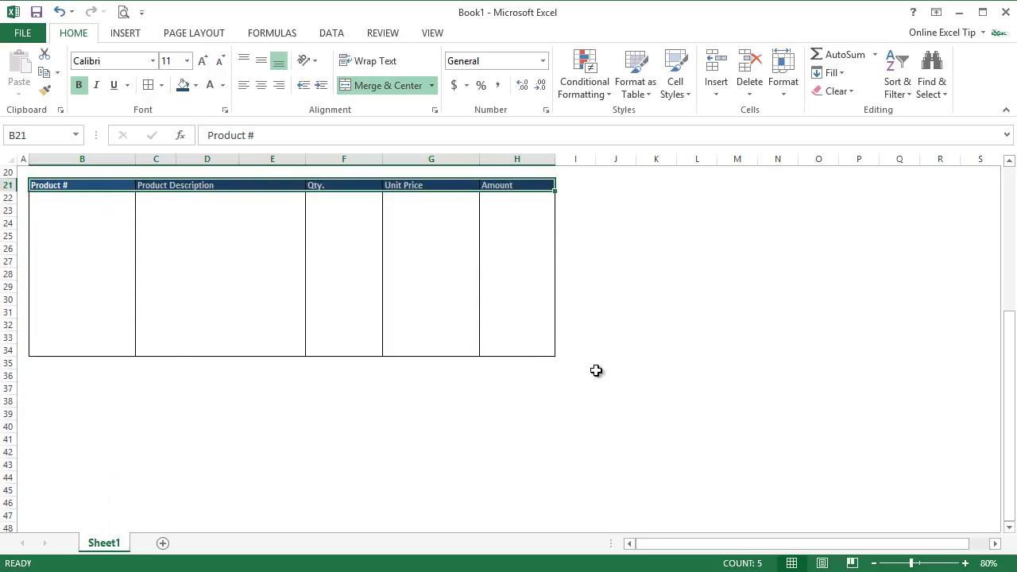
pyautogui.click(438, 361)
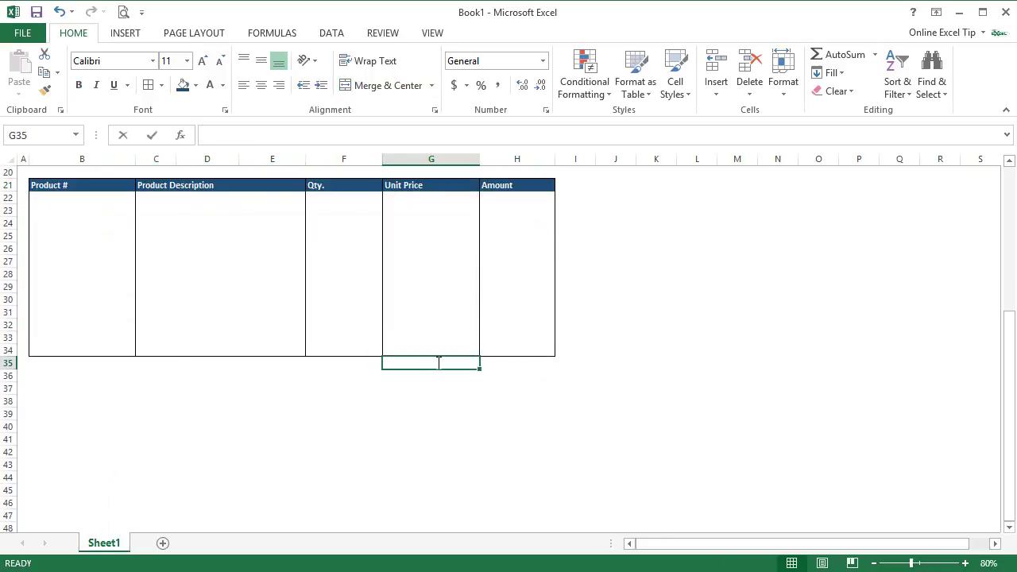
pyautogui.write('SUBTOTAL')
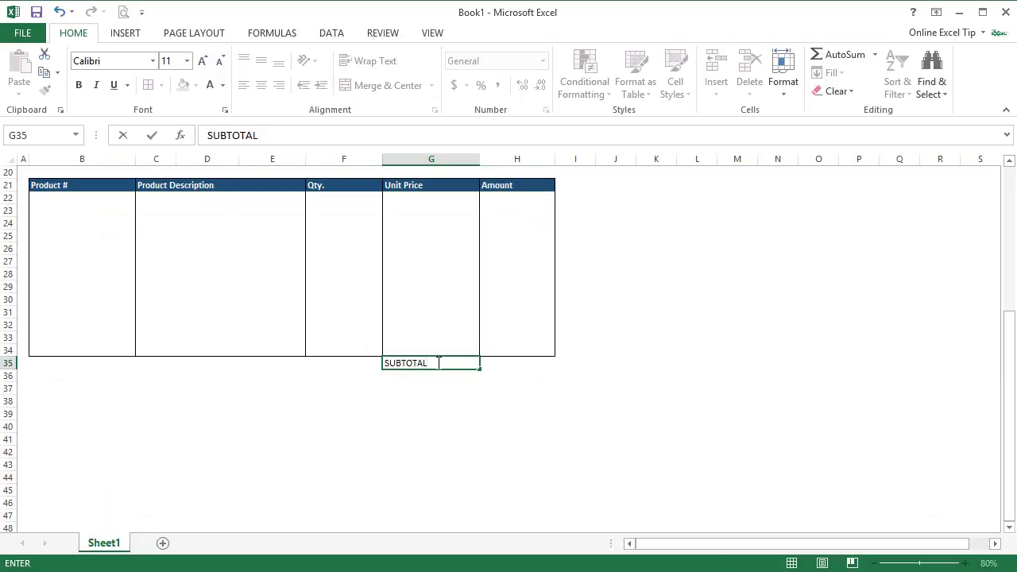
pyautogui.press('Return')
pyautogui.write('SALES TAX RATE')
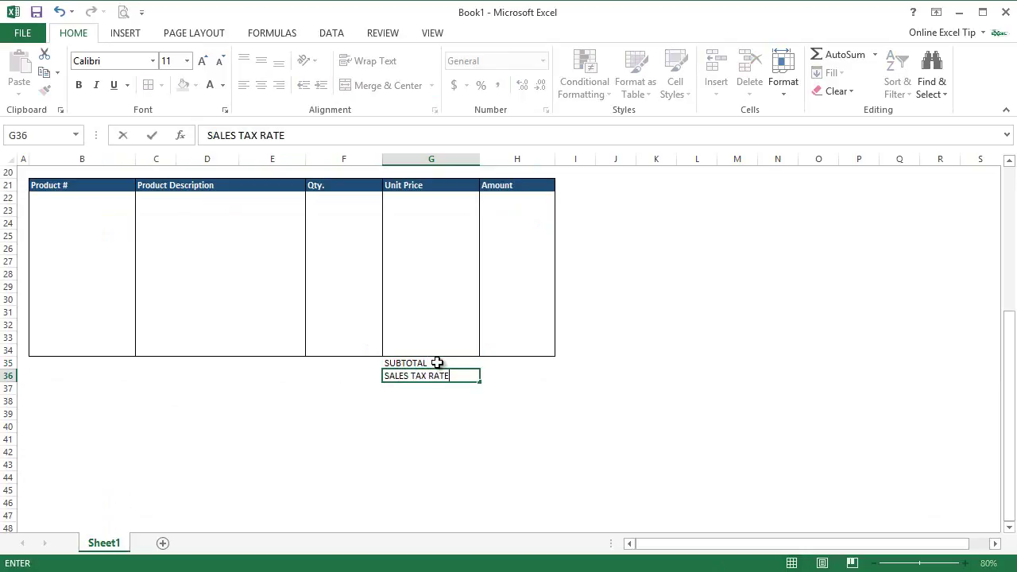
pyautogui.press('Return')
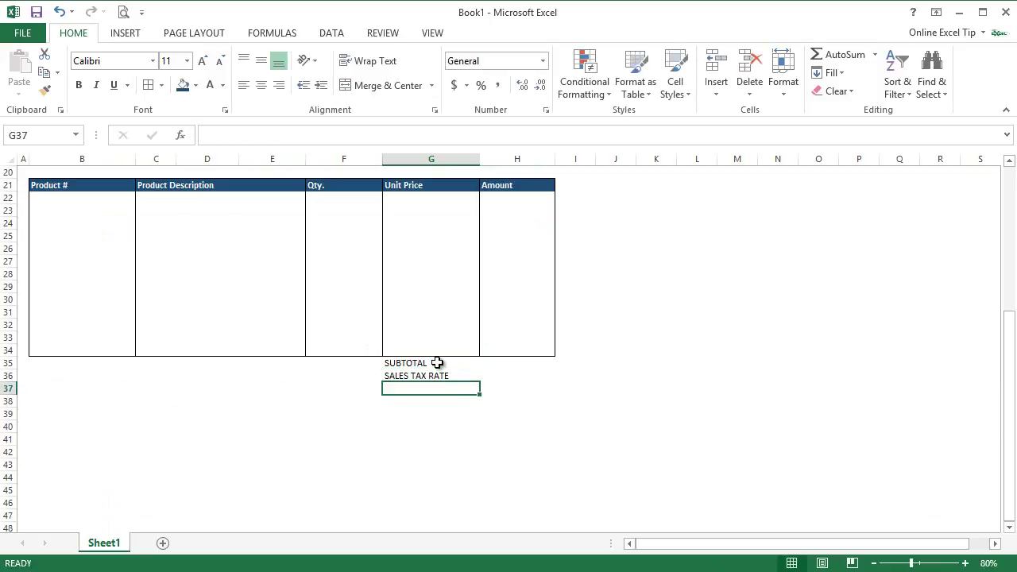
# - Enter S & H, OTHER, DISCOUNT and GRAND TOTAL in G37:G40
pyautogui.write('S & H')
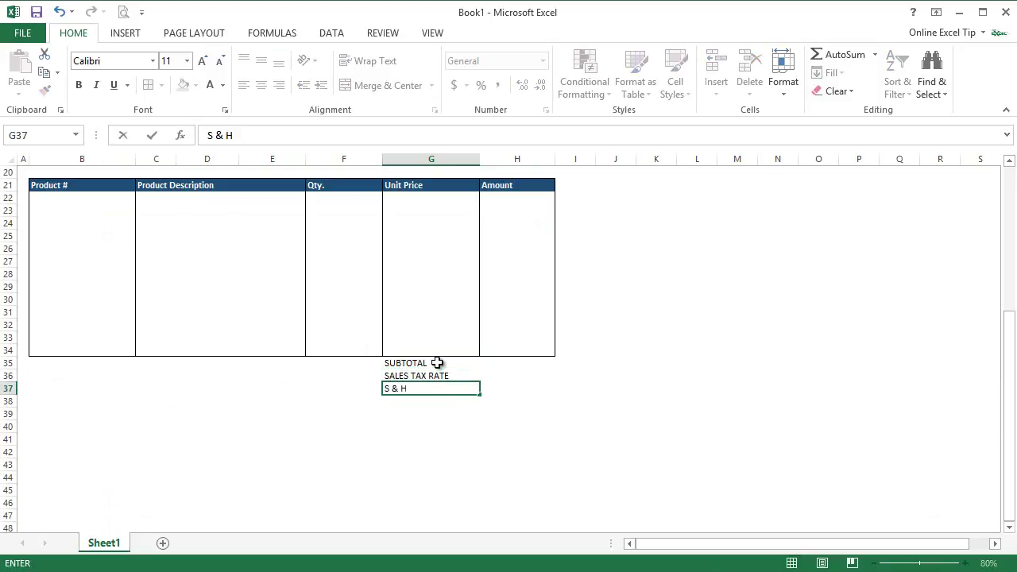
pyautogui.press('Return')
pyautogui.write('OTHER')
pyautogui.press('Return')
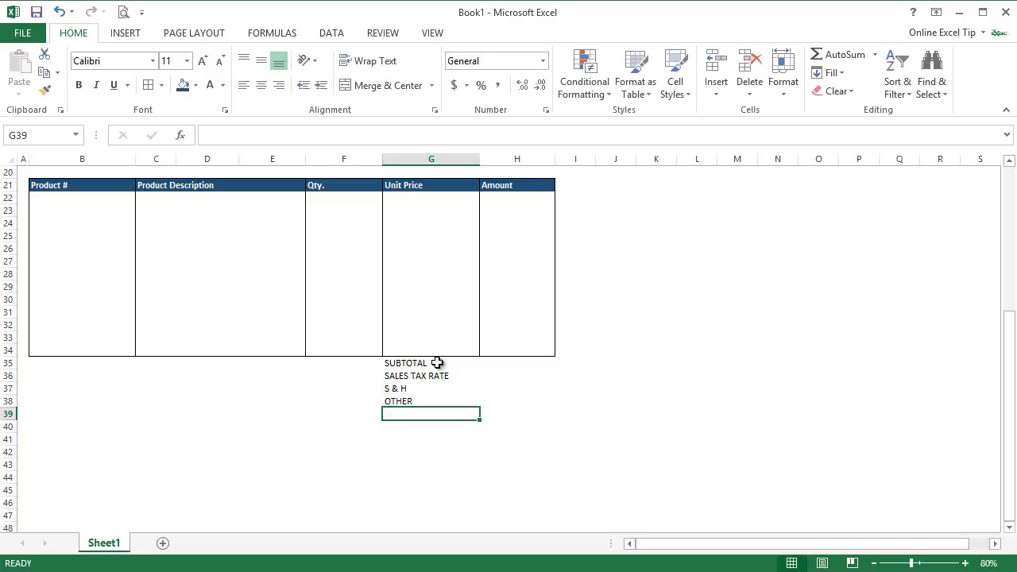
pyautogui.write('DISCOUNT')
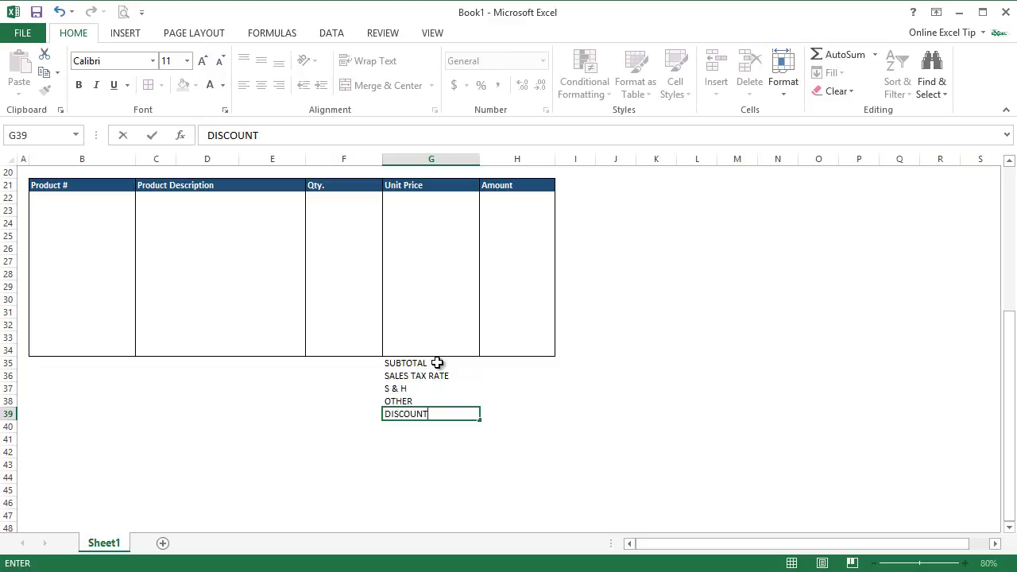
pyautogui.press('Return')
pyautogui.write('GRAND TOTAL')
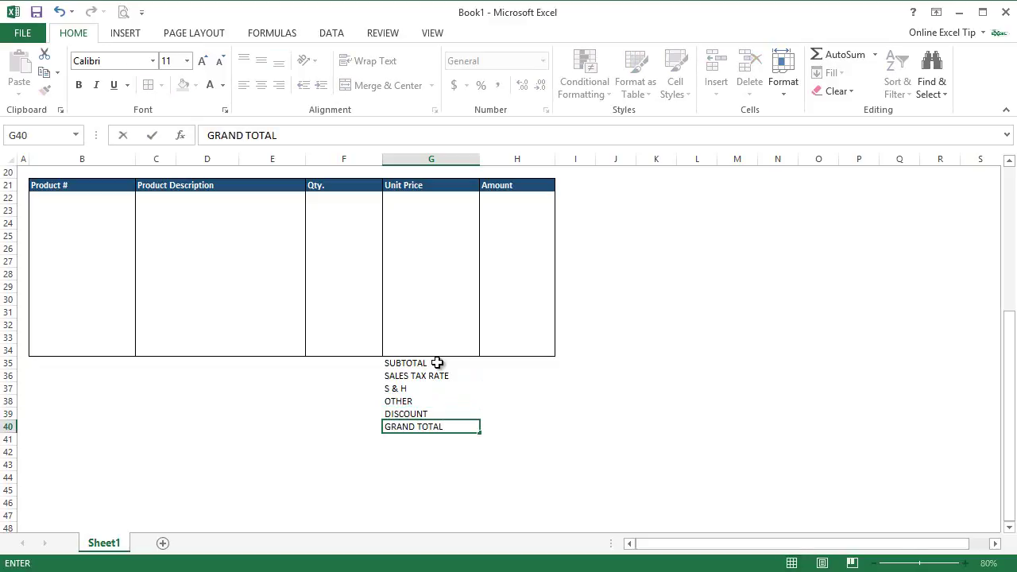
pyautogui.press('Up')
# - Apply All Borders to the totals block G35:H40
pyautogui.click(427, 365)
pyautogui.moveTo(426, 367); pyautogui.dragTo(519, 431)
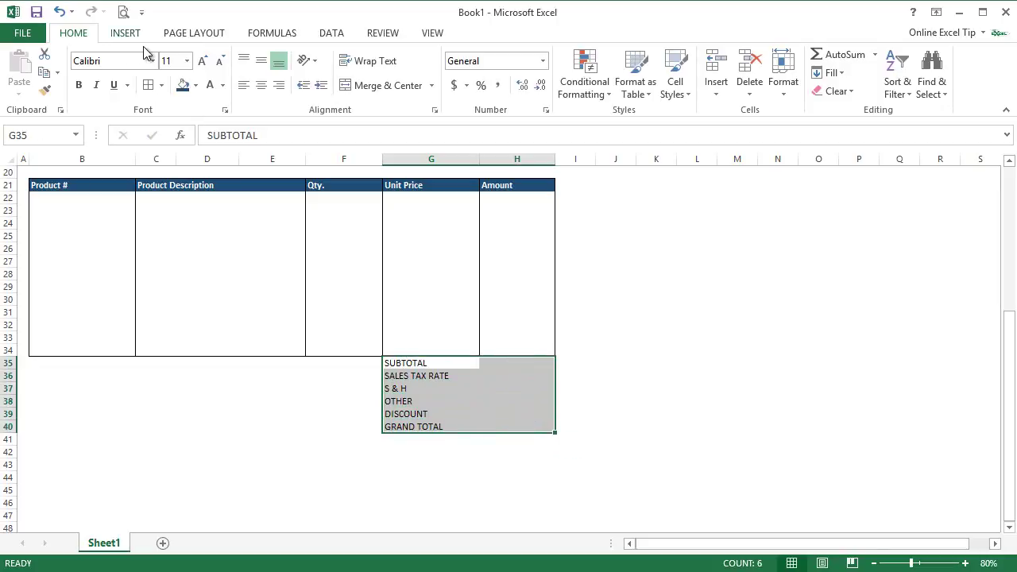
pyautogui.click(161, 85)
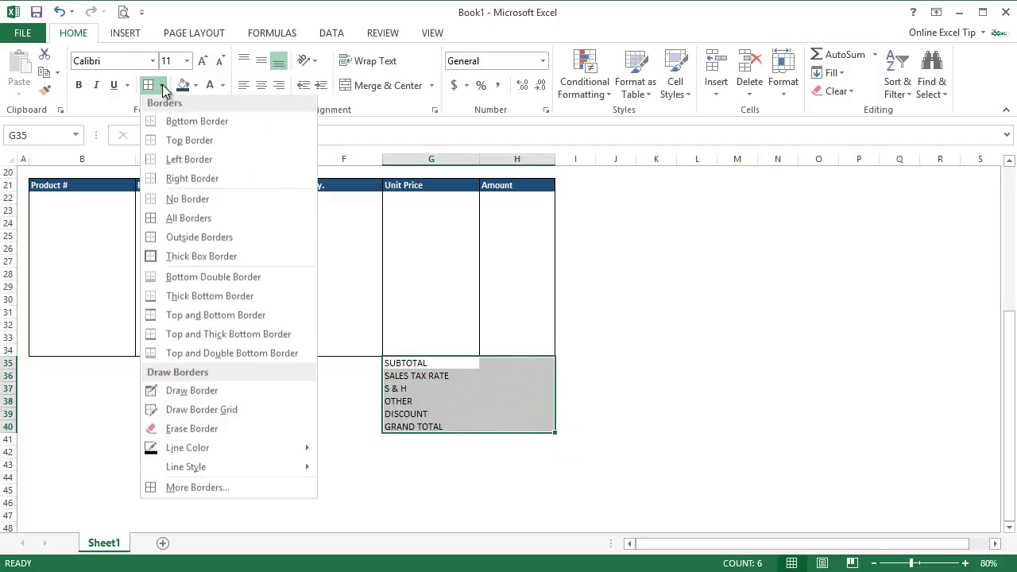
pyautogui.click(205, 222)
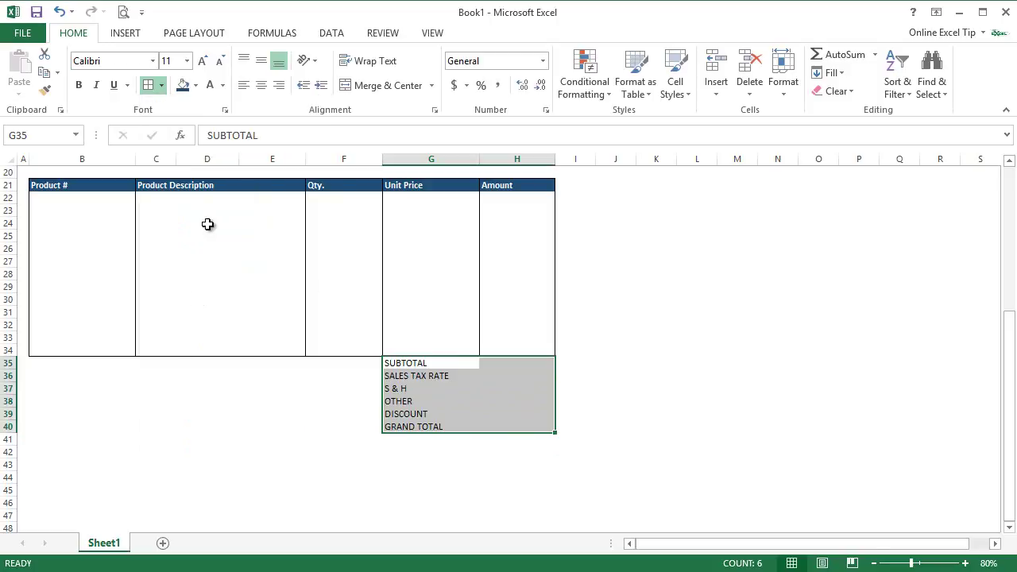
# - Make the GRAND TOTAL row G40:H40 bold
pyautogui.click(437, 416)
pyautogui.moveTo(429, 426); pyautogui.dragTo(513, 429)
pyautogui.click(79, 86)
pyautogui.click(426, 366)
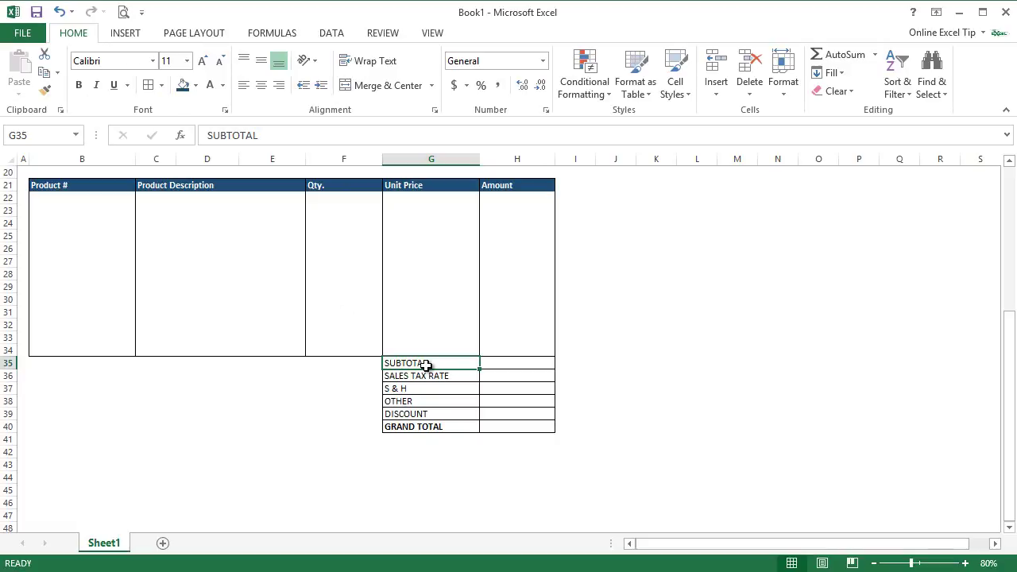
# - Type the heading 'Other Comments' in B36
pyautogui.click(53, 375)
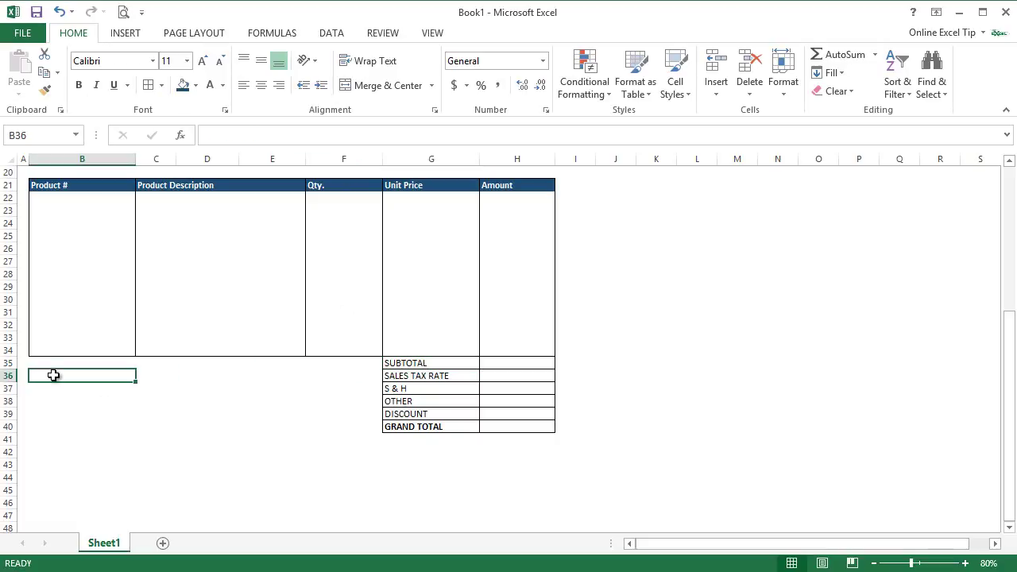
pyautogui.write('Other Comments')
pyautogui.click(57, 390)
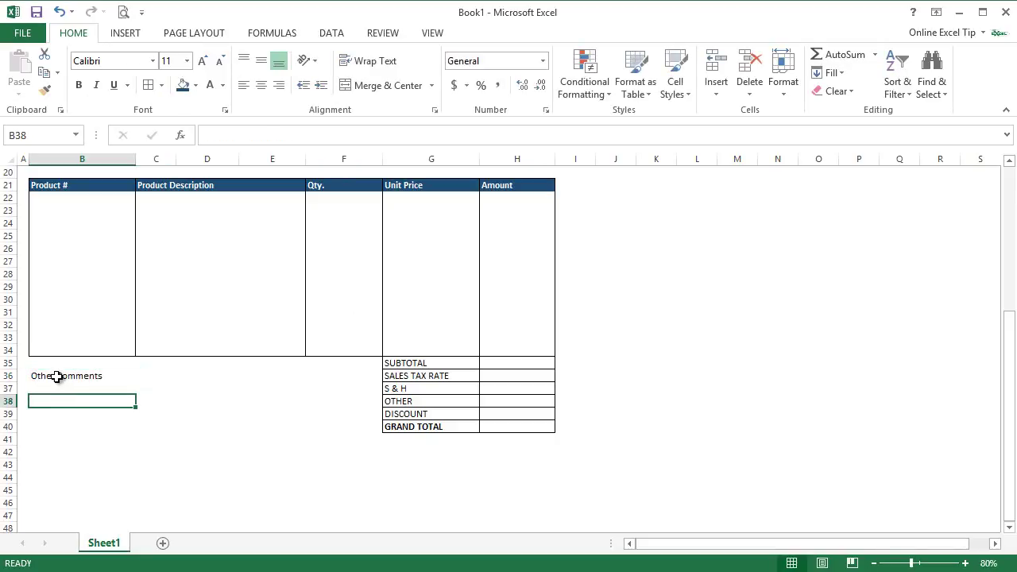
# - Put an outside border around the comments area B36:E40
pyautogui.moveTo(59, 376); pyautogui.dragTo(277, 425)
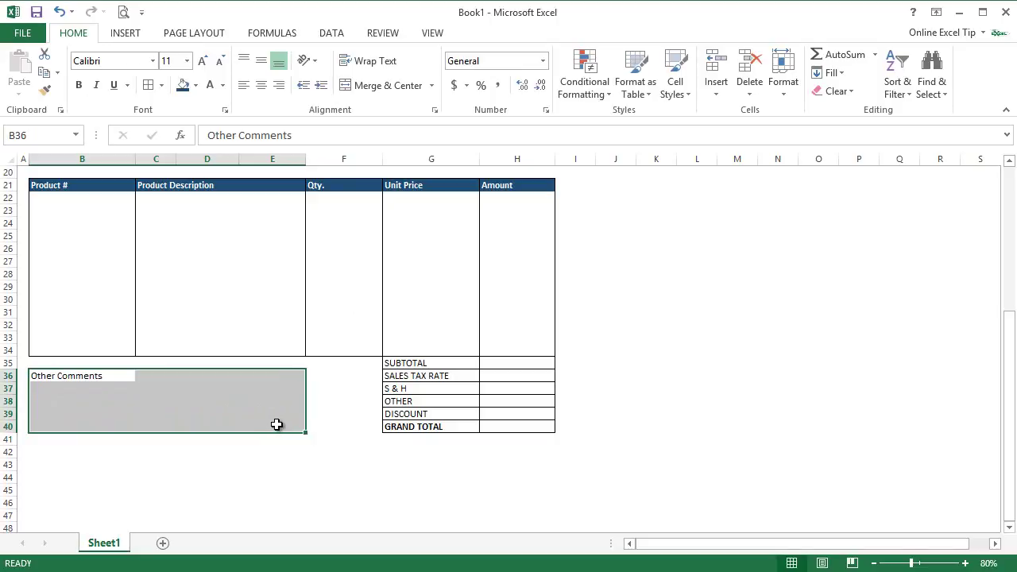
pyautogui.click(162, 85)
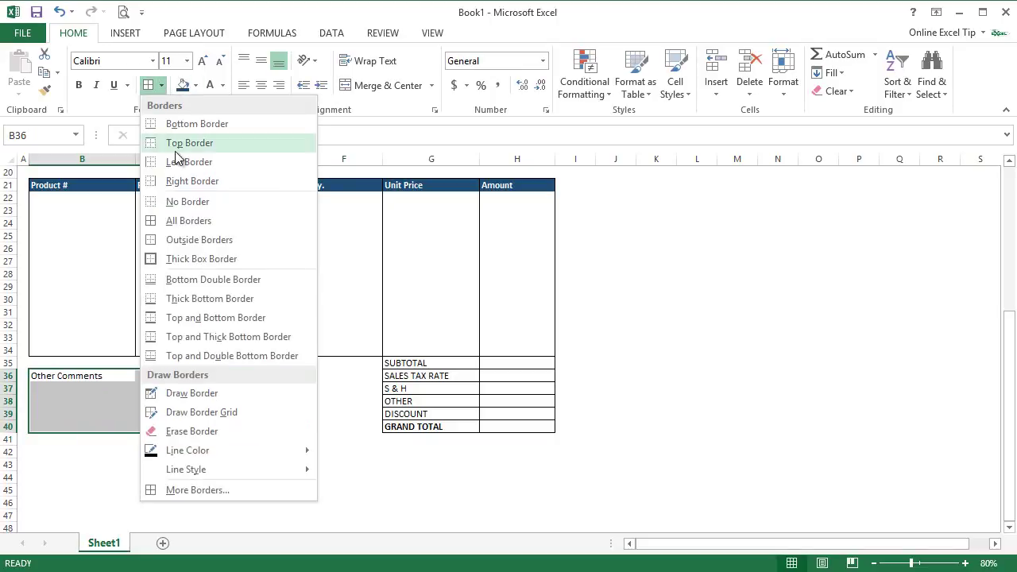
pyautogui.click(197, 240)
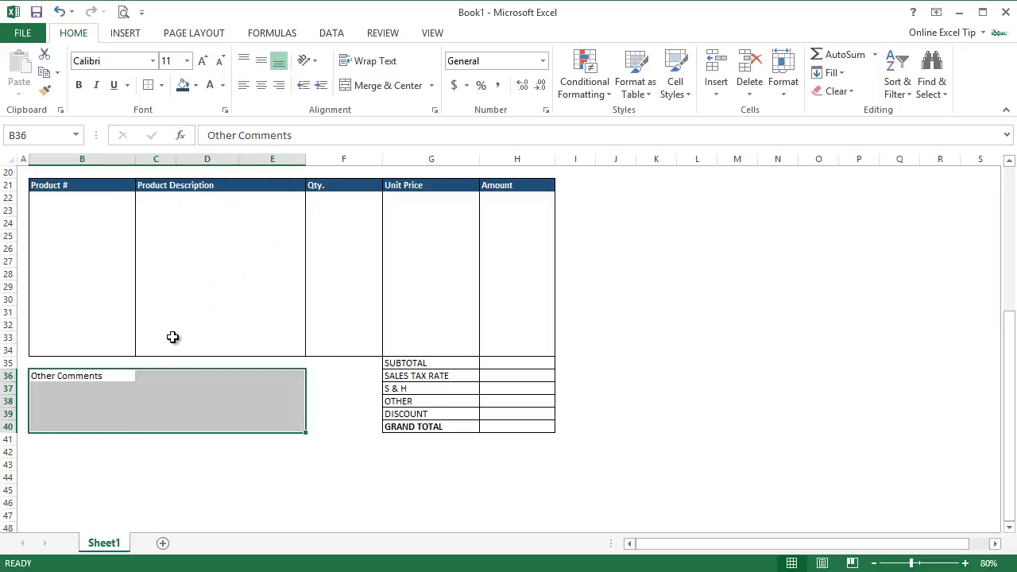
pyautogui.hotkey('ctrl', 'shift', 'F7')
# - Format B36:E36 with a dark blue fill and bold white text
pyautogui.click(74, 373)
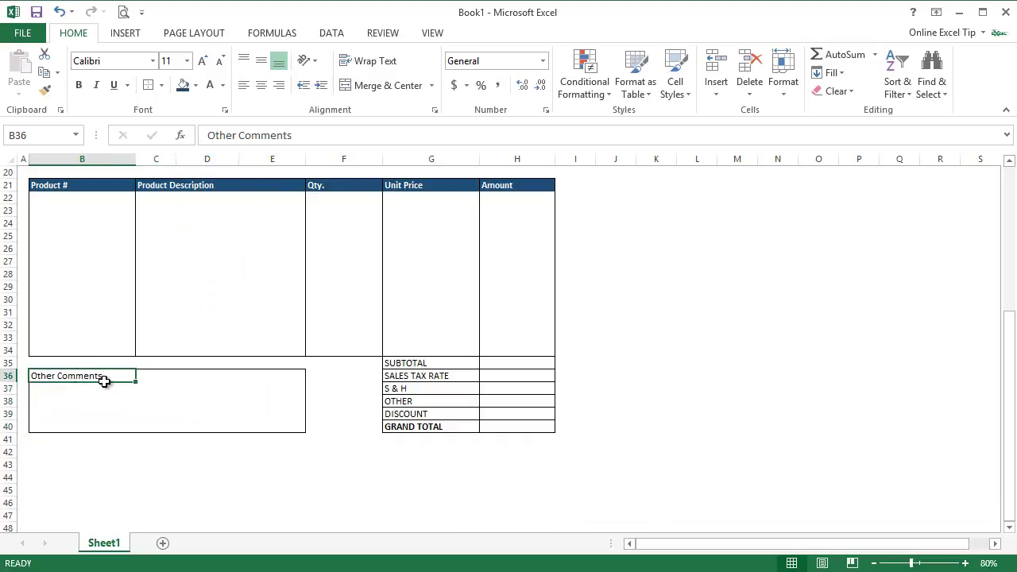
pyautogui.keyDown('shift'); pyautogui.click(281, 376); pyautogui.keyUp('shift')
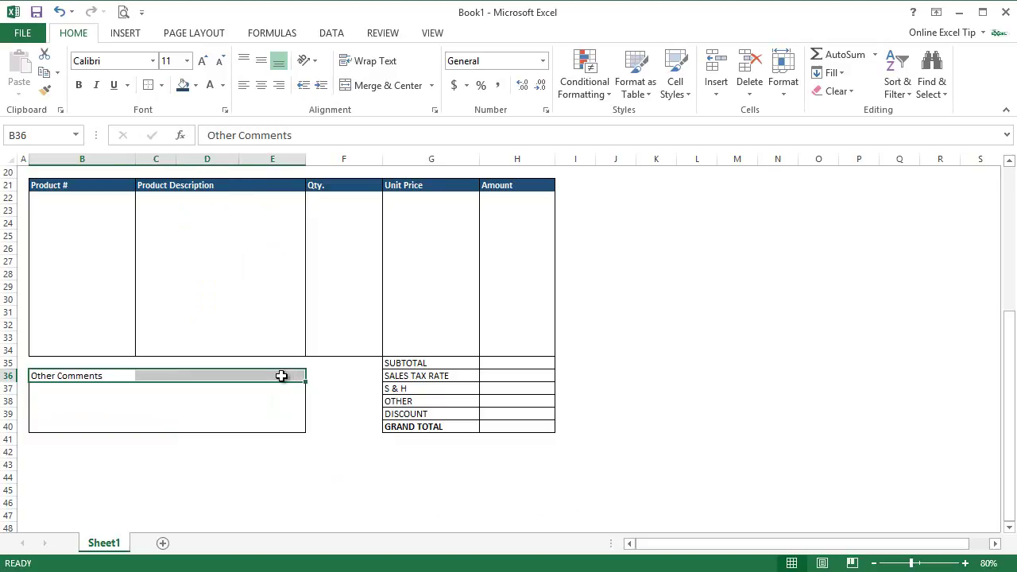
pyautogui.click(182, 85)
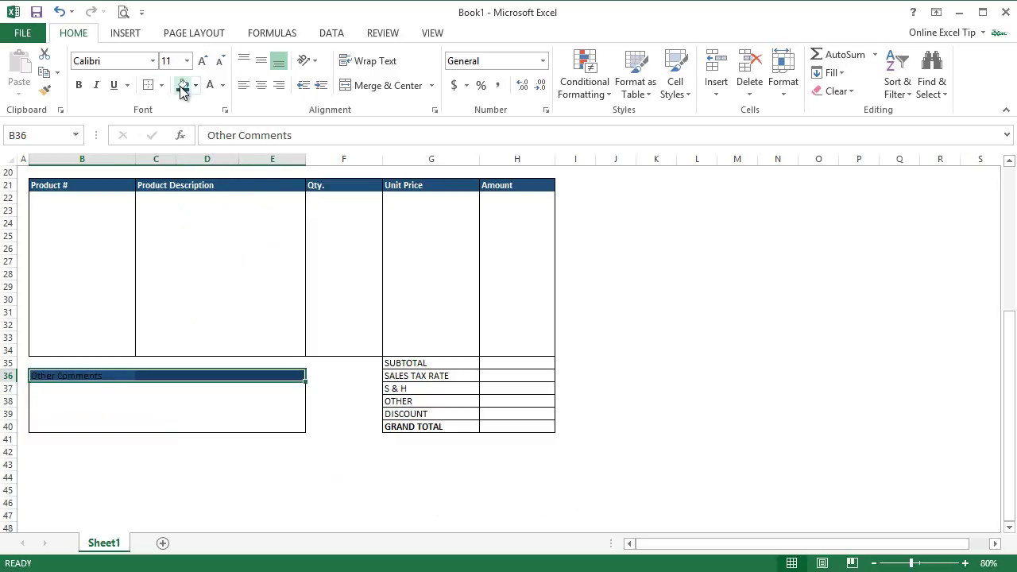
pyautogui.click(210, 85)
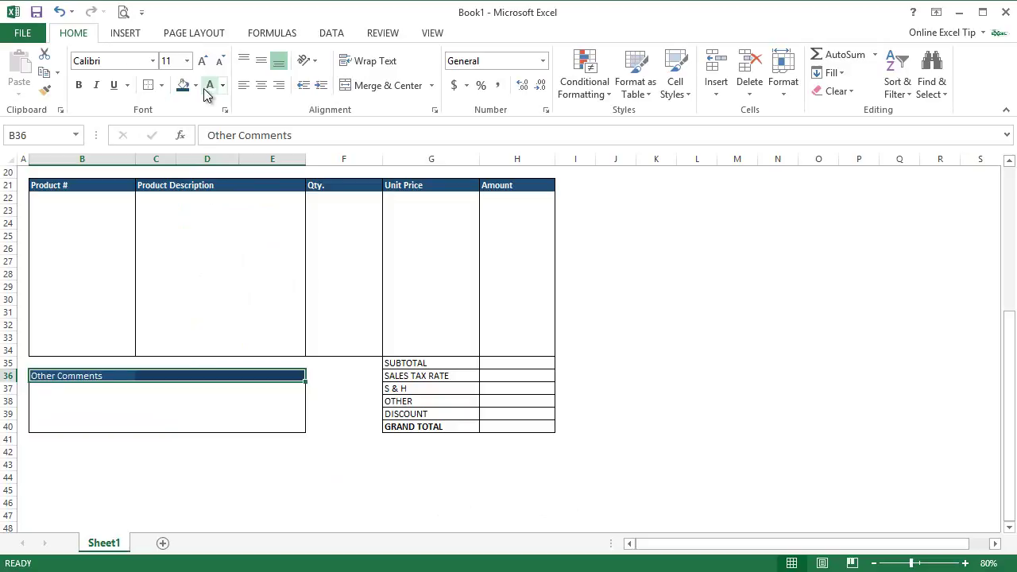
pyautogui.click(79, 85)
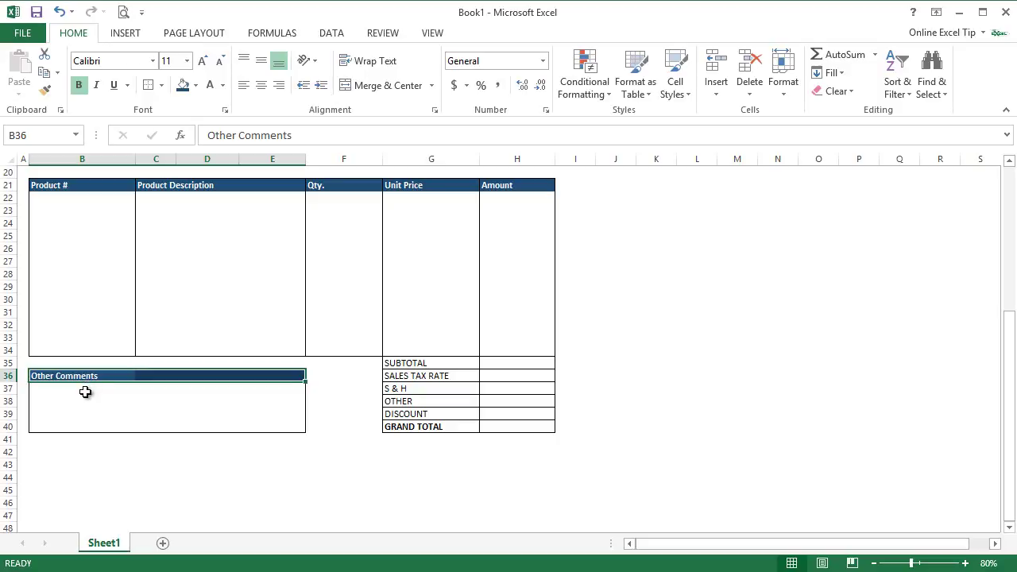
# - Enter '1. Total Payment due in 10 days' in B37 and '2. Please include the invoice number on your cheque' in B38
pyautogui.click(66, 391)
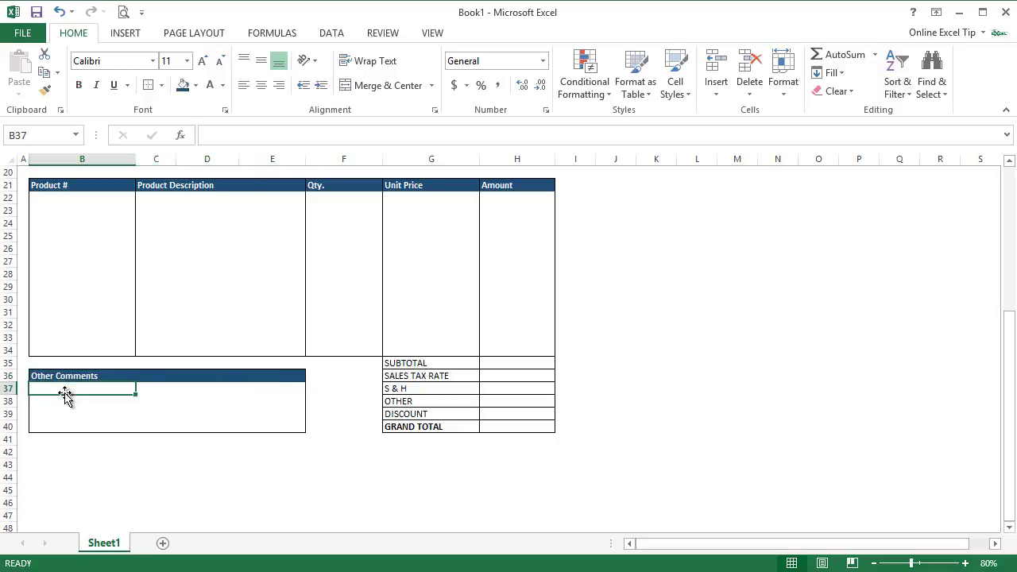
pyautogui.write('1. Total Pay')
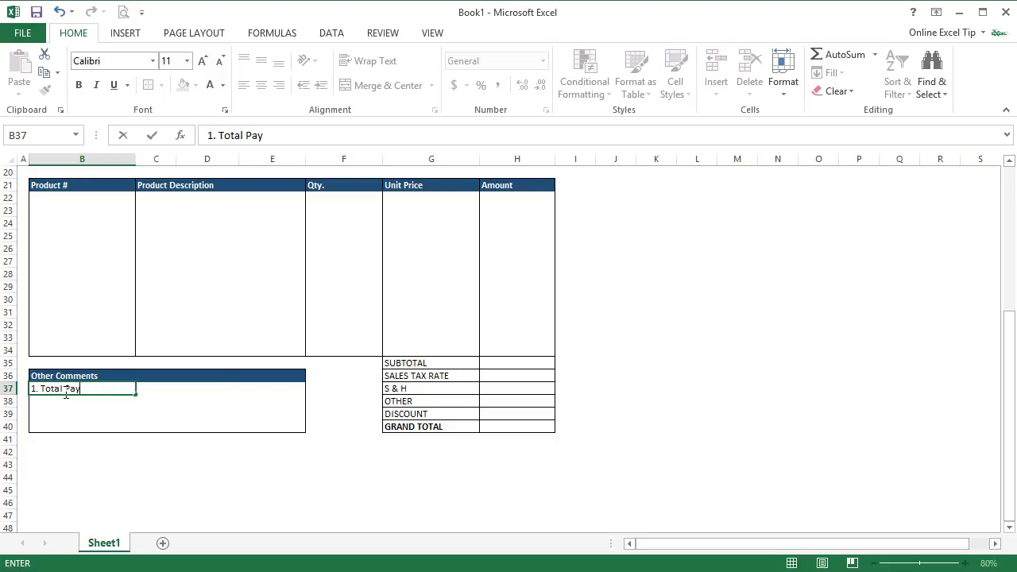
pyautogui.write('ment due in 10 days')
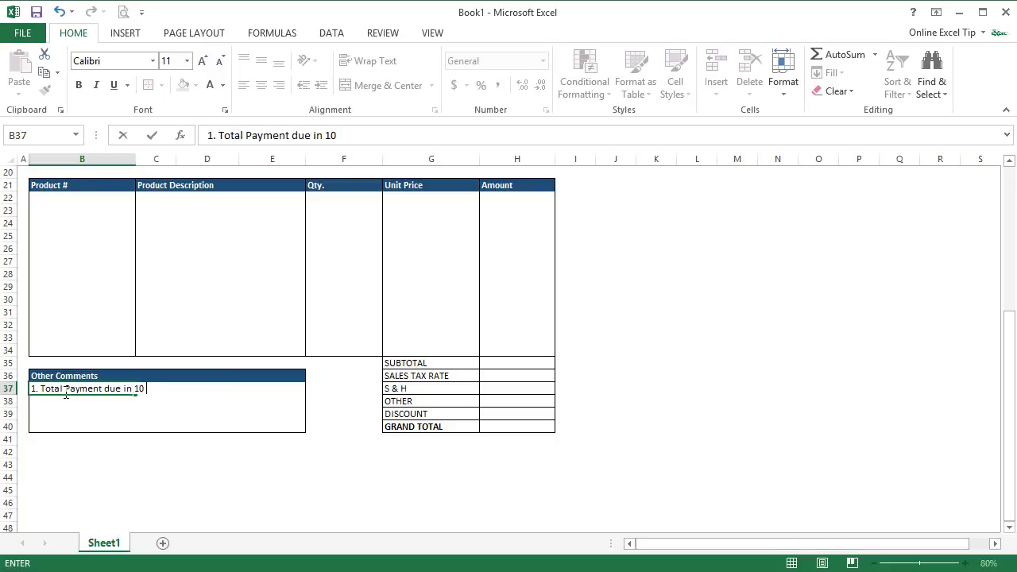
pyautogui.click(65, 400)
pyautogui.write('2. Please include the invoice number on')
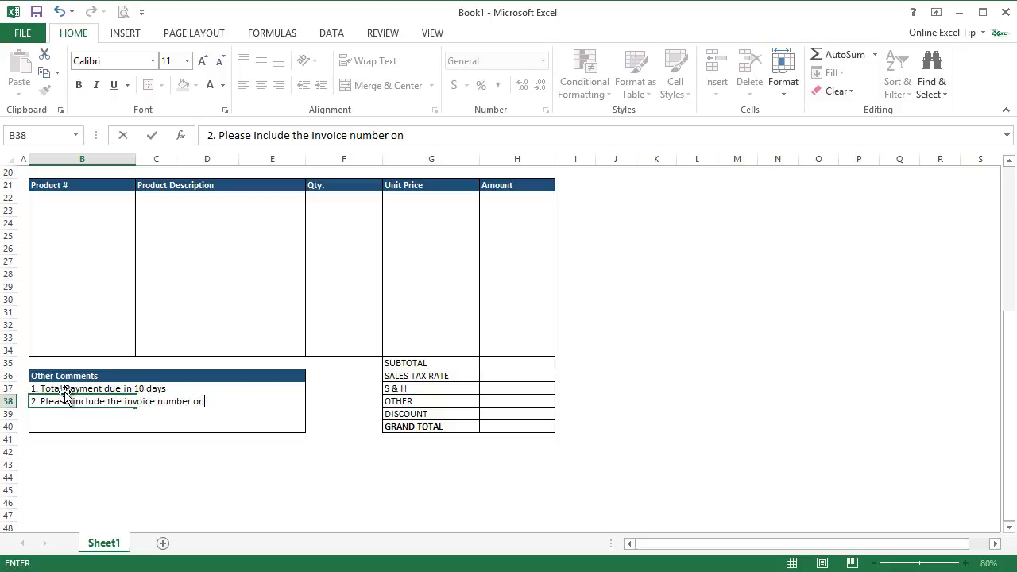
pyautogui.write(' your cheque')
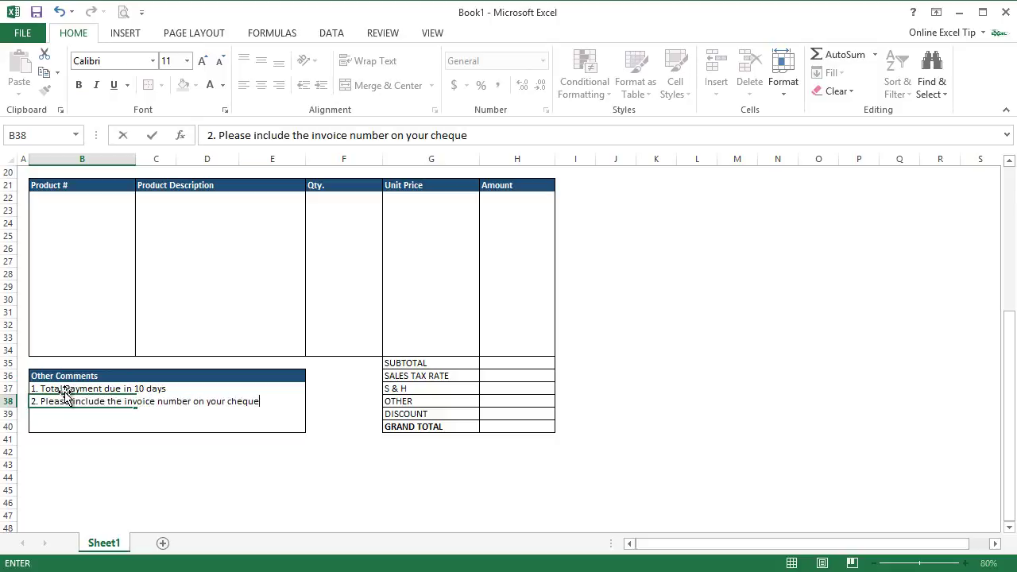
pyautogui.press('Return')
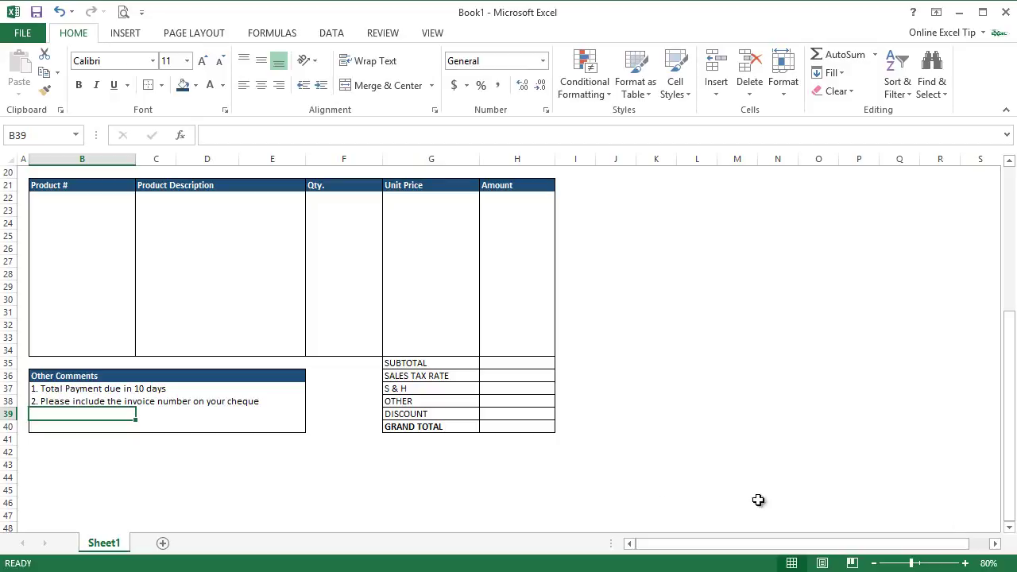
# - Enter ="Make all your cheques payble to :"&B2 in B45 so the line names the company
pyautogui.click(1009, 529)
pyautogui.scroll(-2, 1011, 530)
pyautogui.click(48, 399)
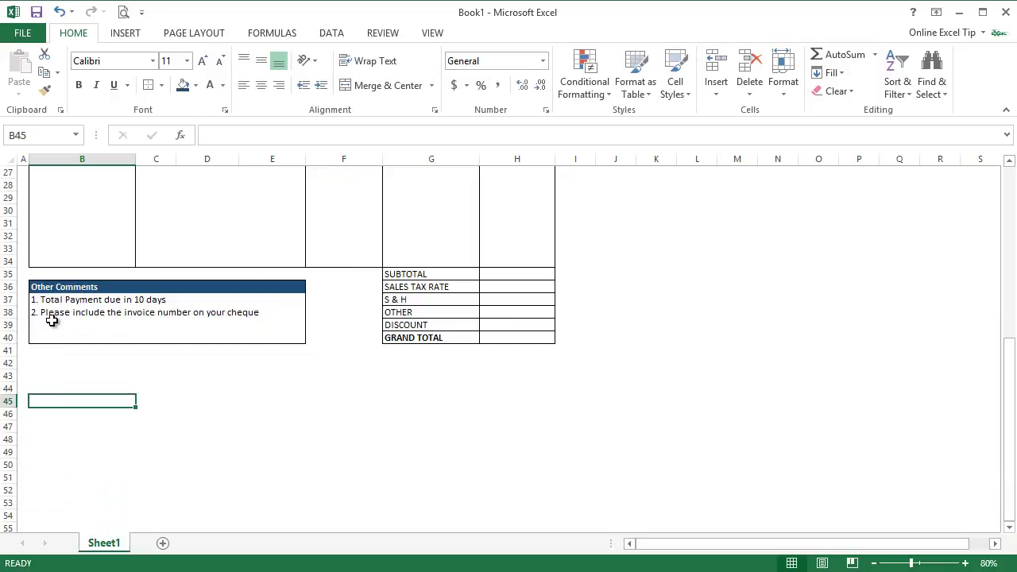
pyautogui.write('="')
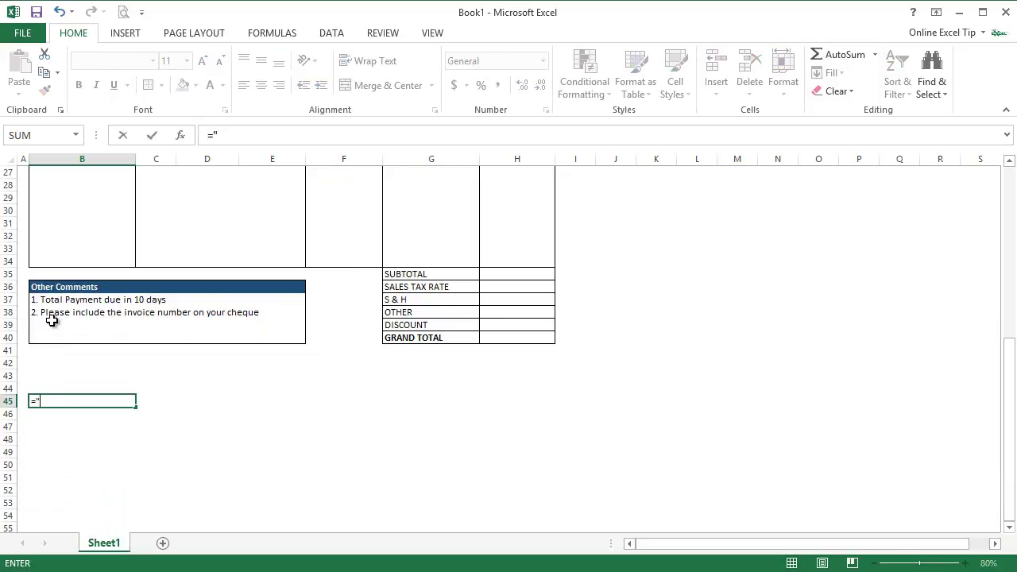
pyautogui.write('Make all your cheques payble to :"')
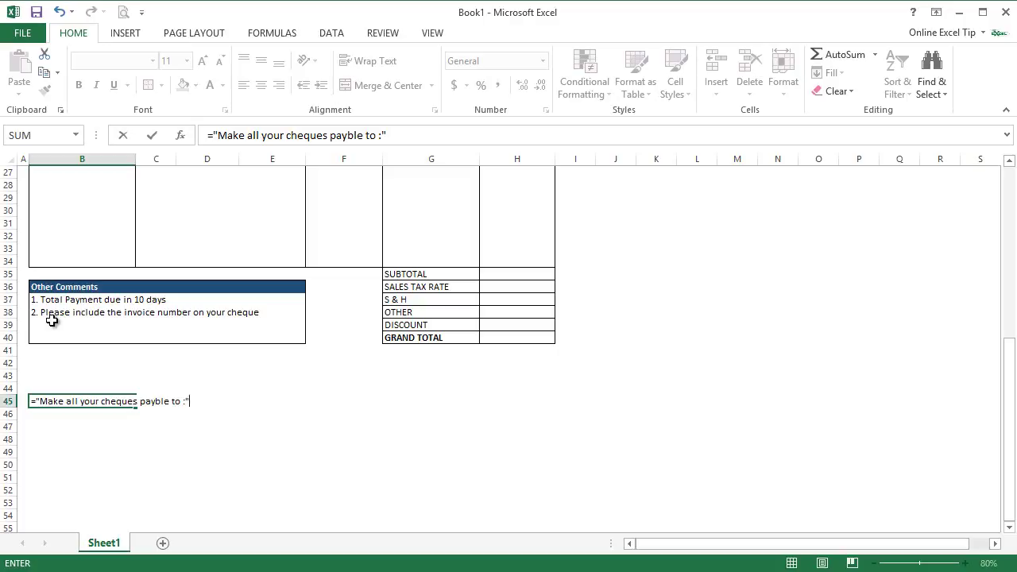
pyautogui.write('&B2')
pyautogui.press('Return')
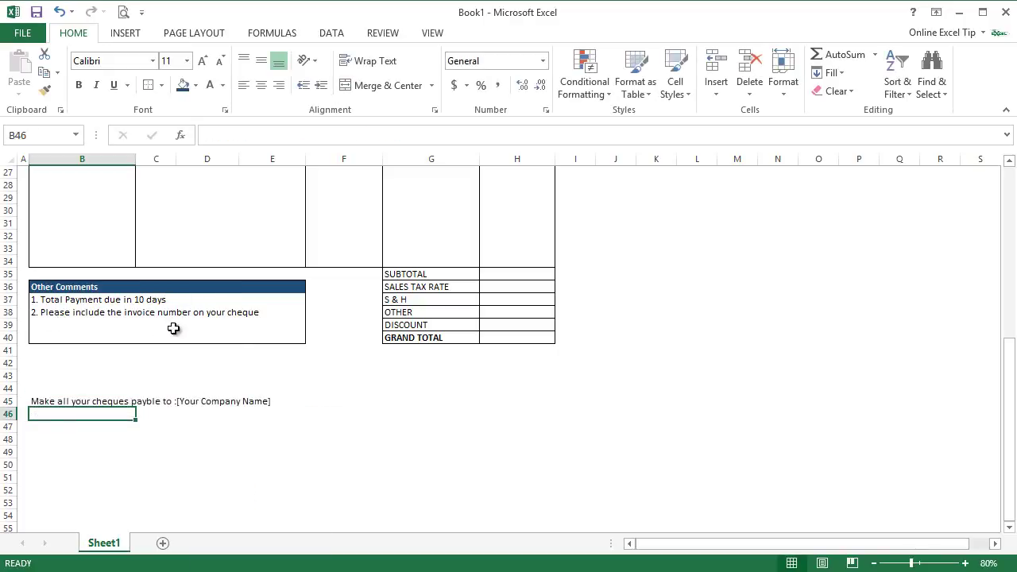
pyautogui.scroll(9, 239, 338)
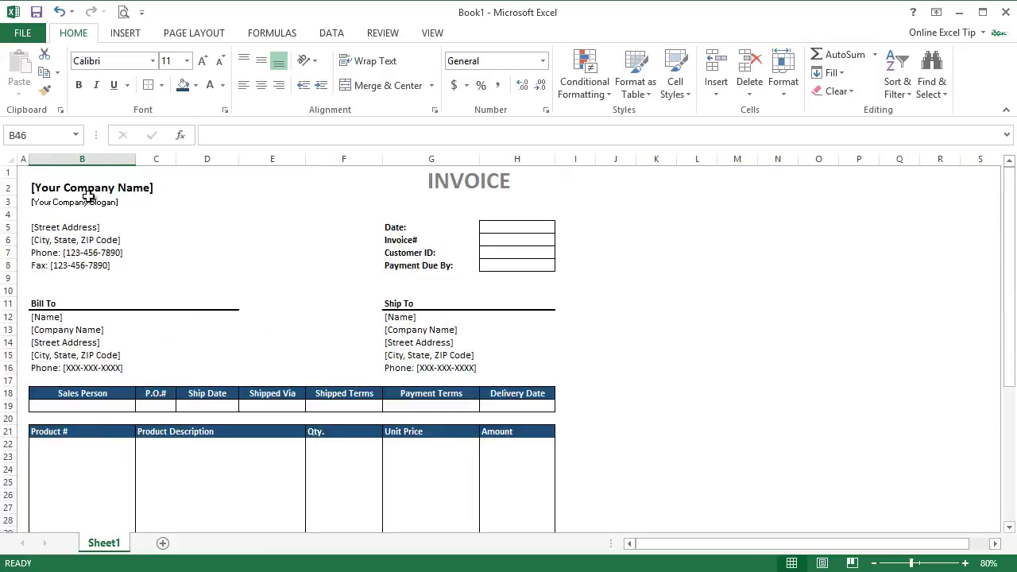
pyautogui.scroll(-7, 220, 389)
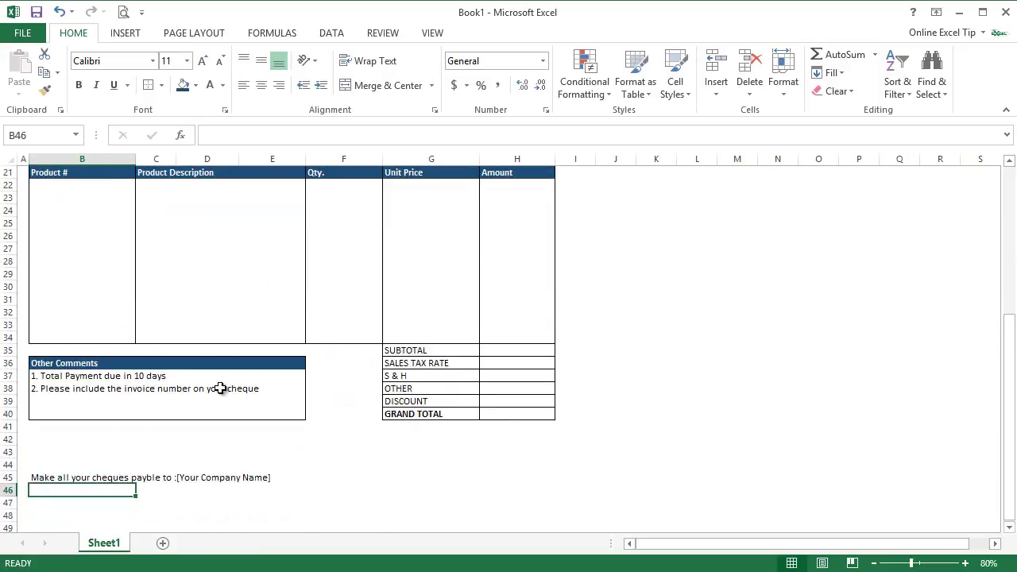
pyautogui.scroll(-5, 220, 388)
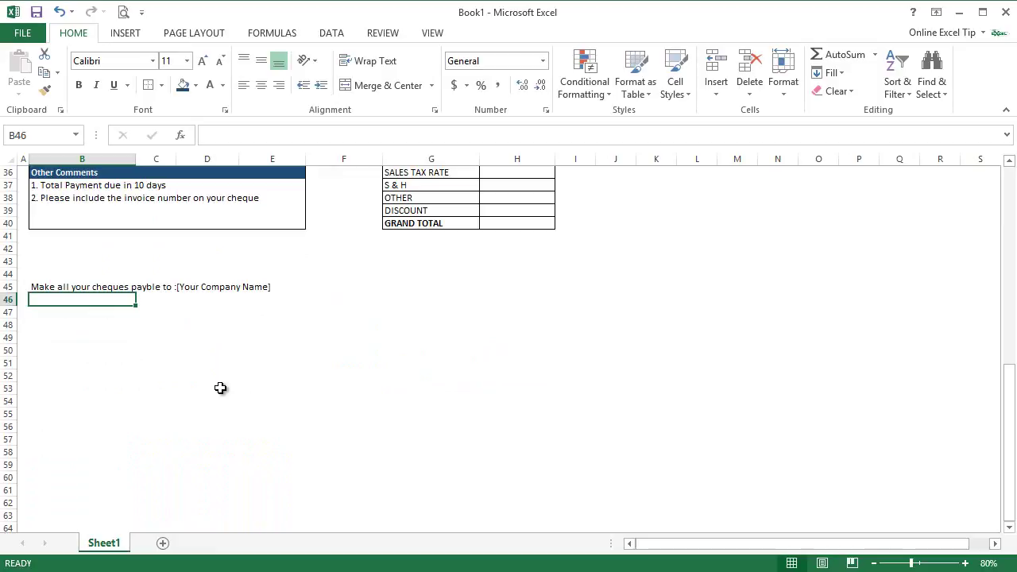
pyautogui.click(62, 286)
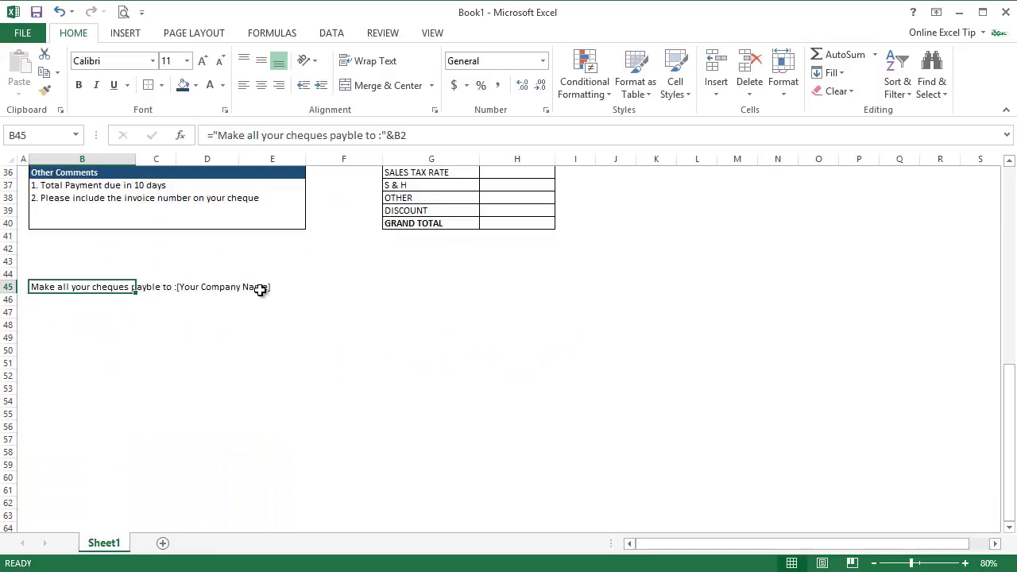
pyautogui.click(56, 298)
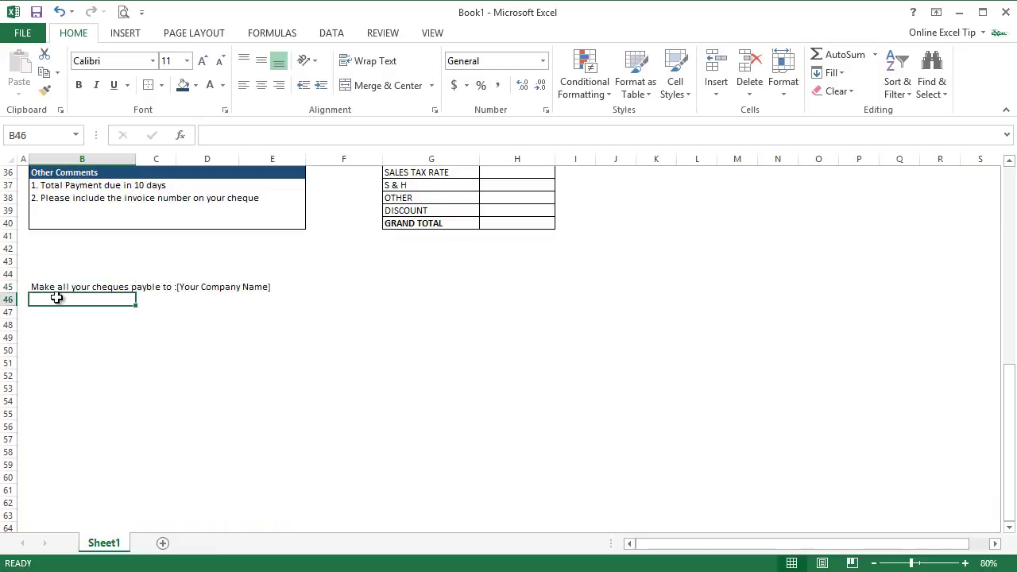
# - Type the invoice-questions line with the contact e-mail in B46 and 'Thank you for your Business!' in B47
pyautogui.write('If you have ')
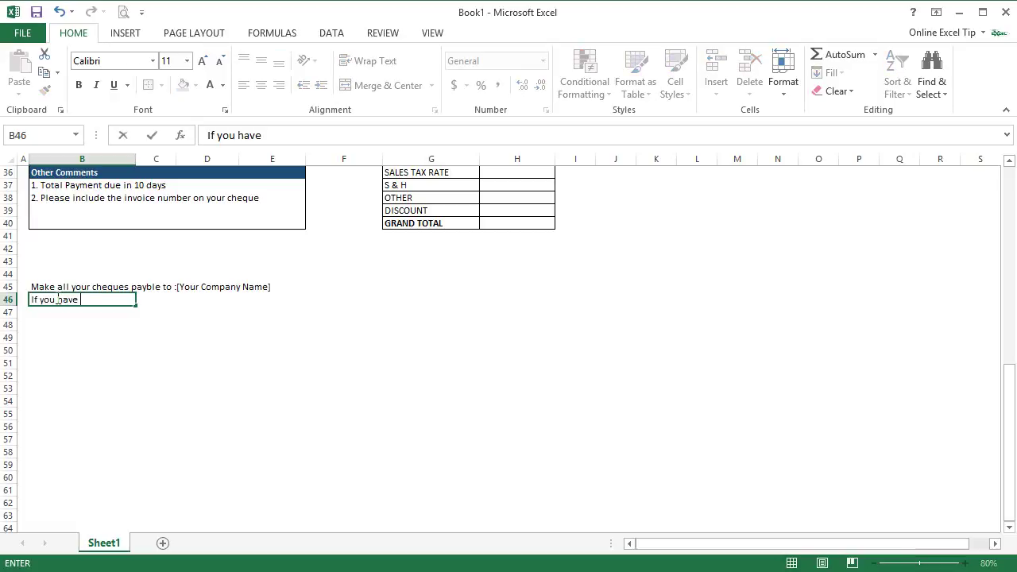
pyautogui.write('any further conver')
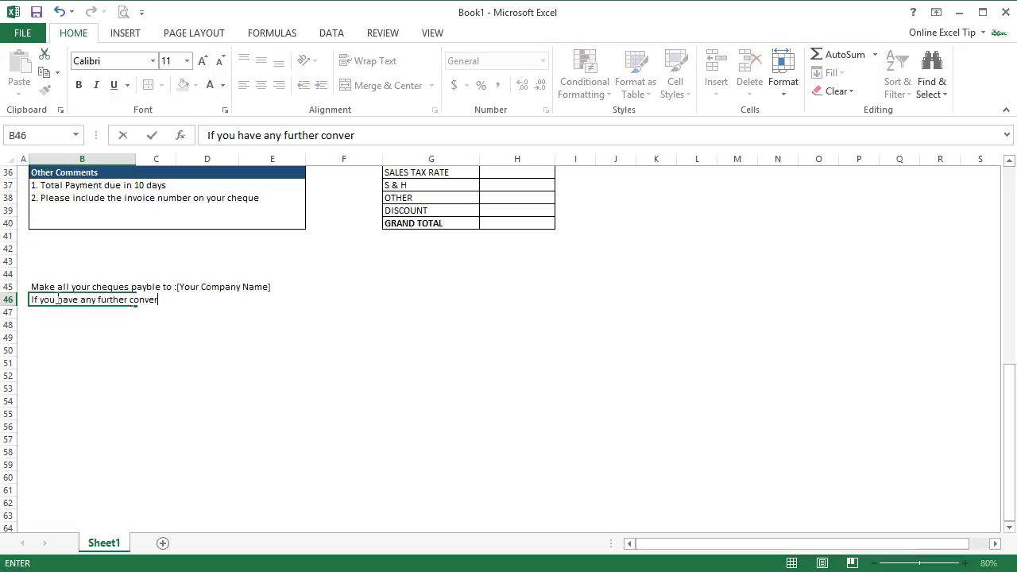
pyautogui.press('BackSpace')
pyautogui.press('BackSpace')
pyautogui.press('BackSpace')
pyautogui.write('cerns regarding this in')
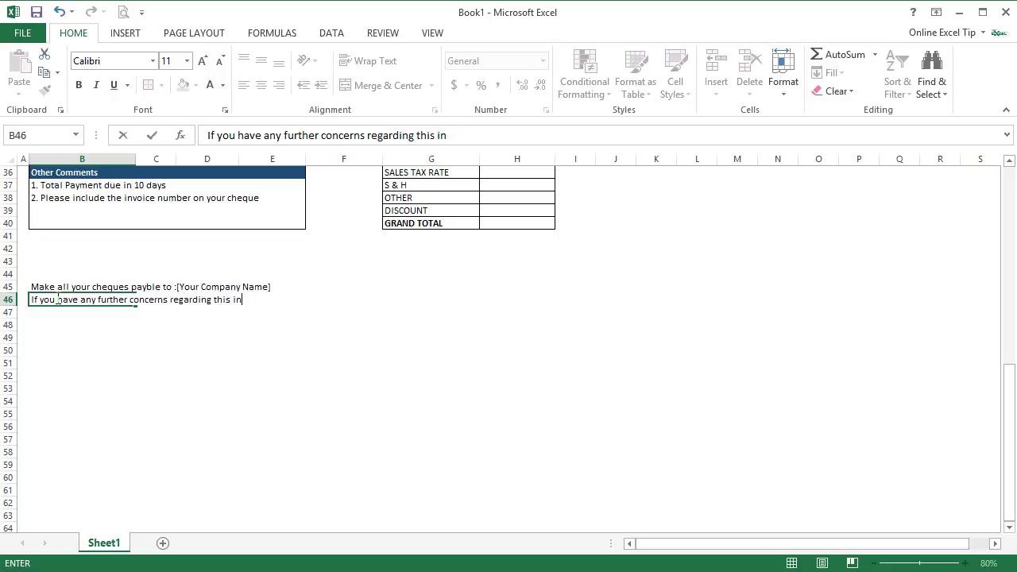
pyautogui.write('voice, contact us')
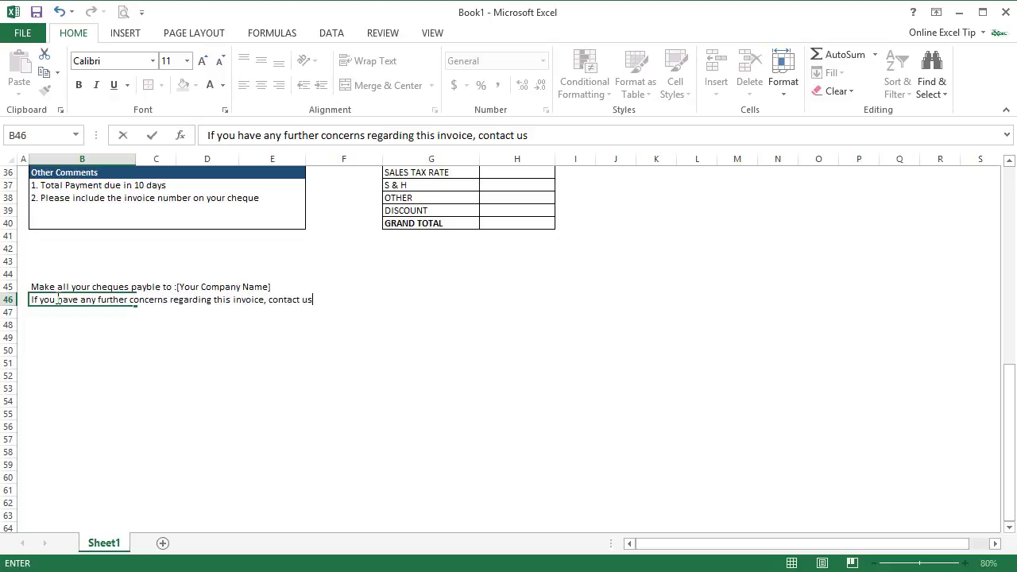
pyautogui.write(' at : contact@your')
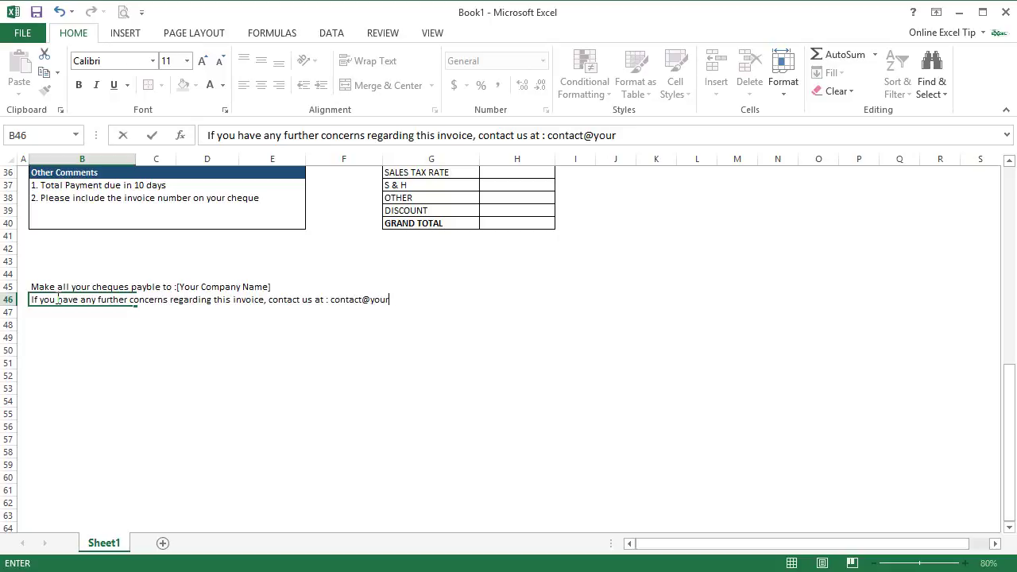
pyautogui.write('domain.com')
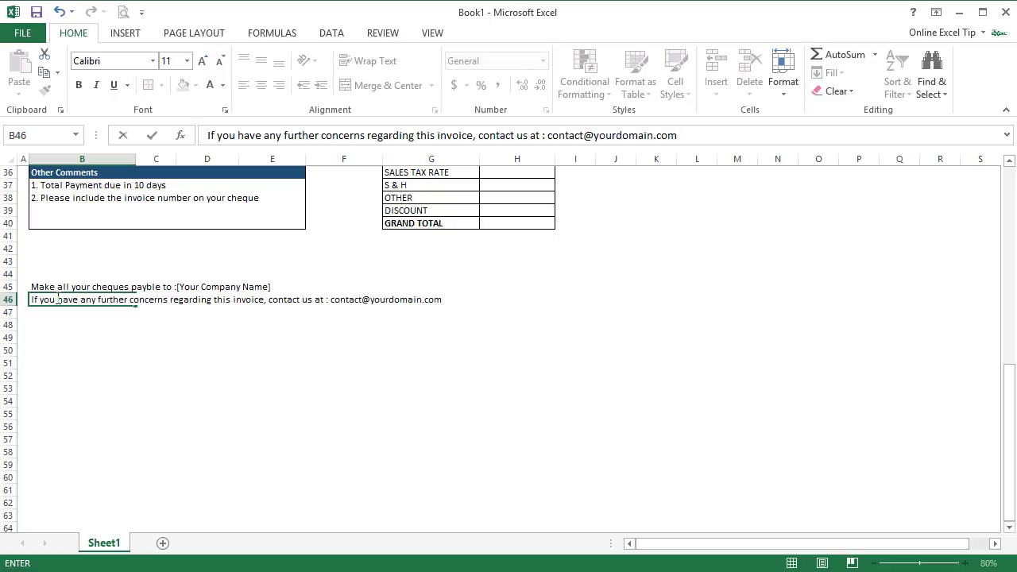
pyautogui.press('Return')
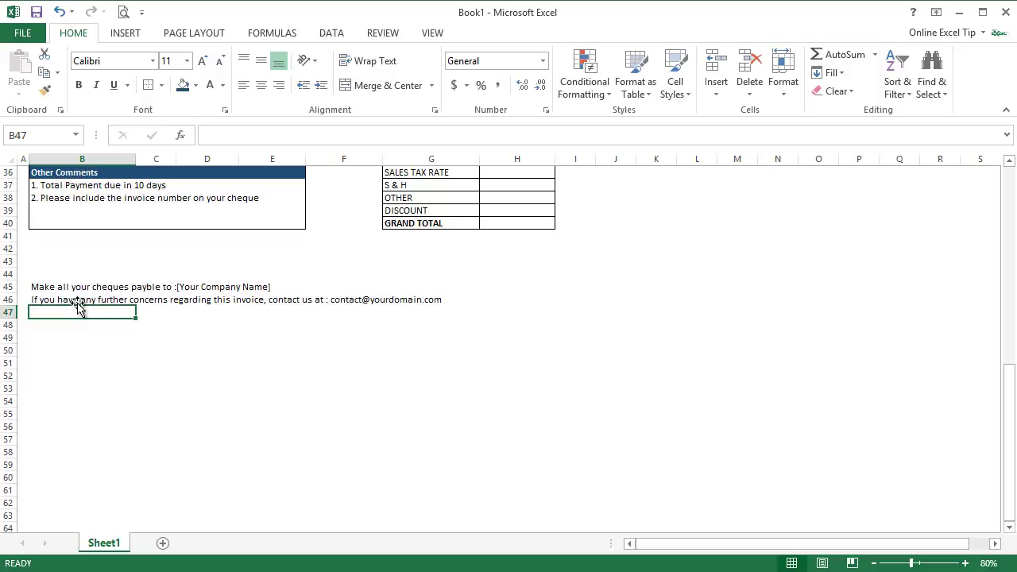
pyautogui.write('Thank you for your Business!')
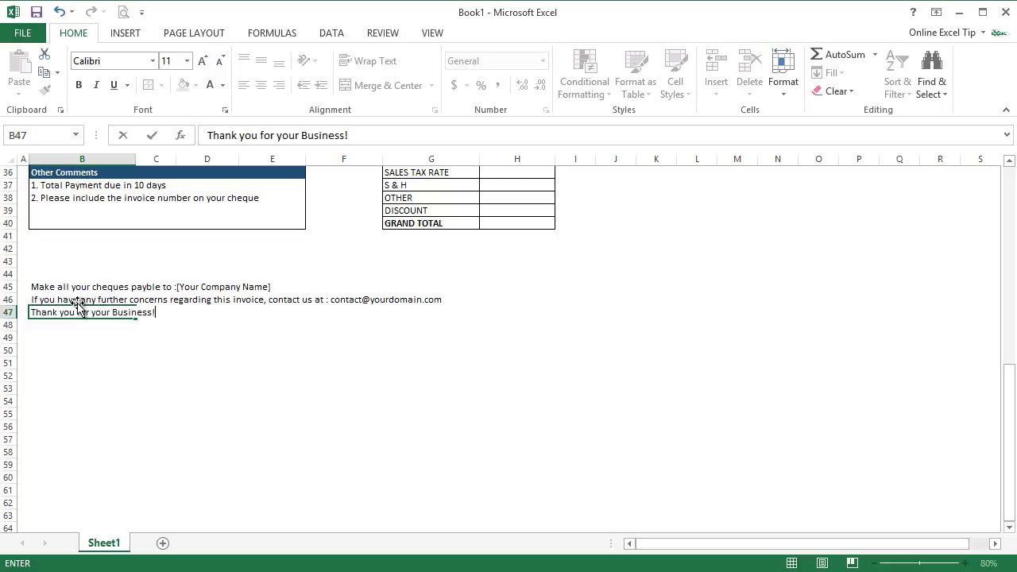
pyautogui.press('Return')
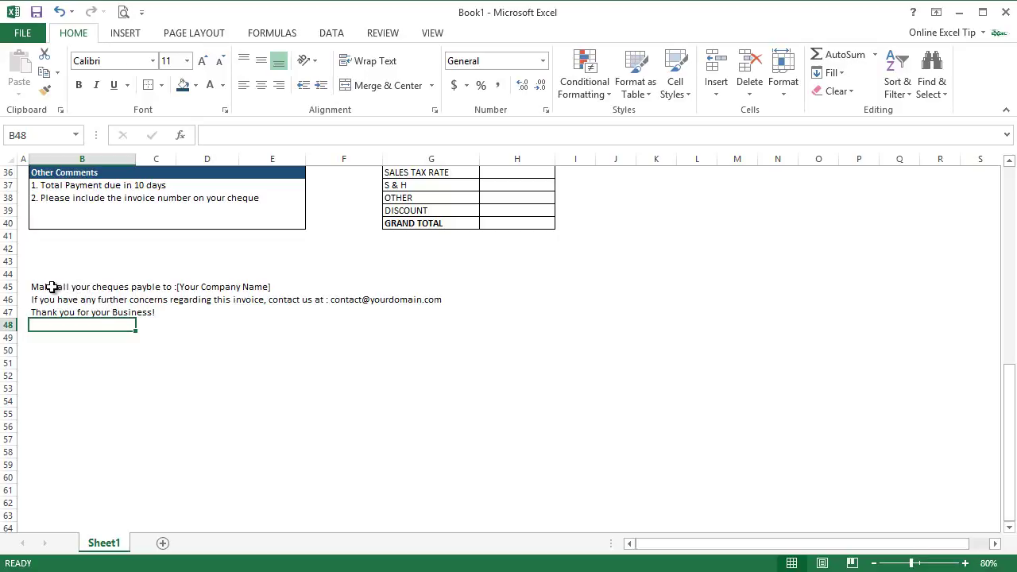
# - Apply Merge Across to B45:H47 and centre the three closing lines
pyautogui.moveTo(64, 284); pyautogui.dragTo(513, 309)
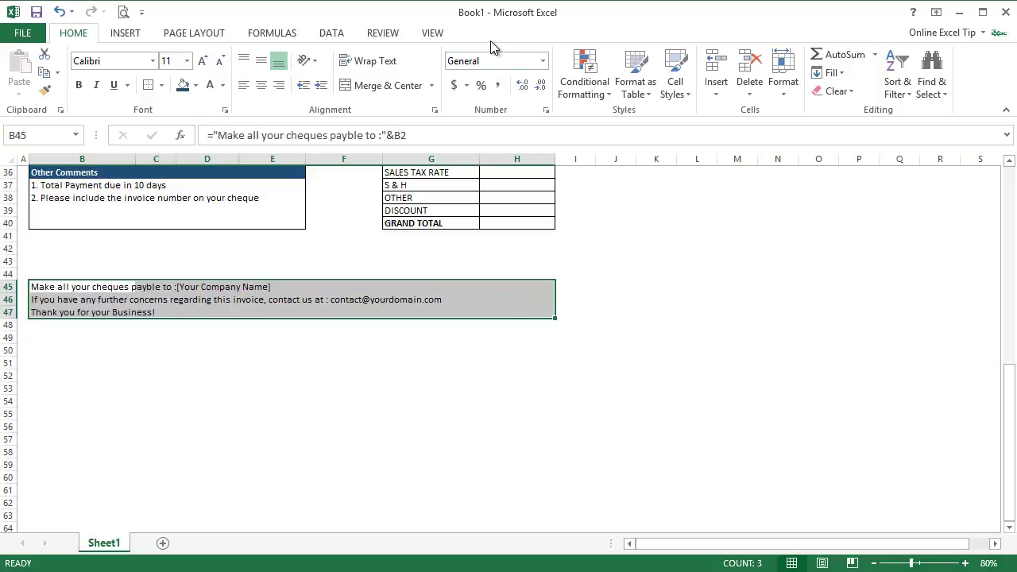
pyautogui.click(433, 86)
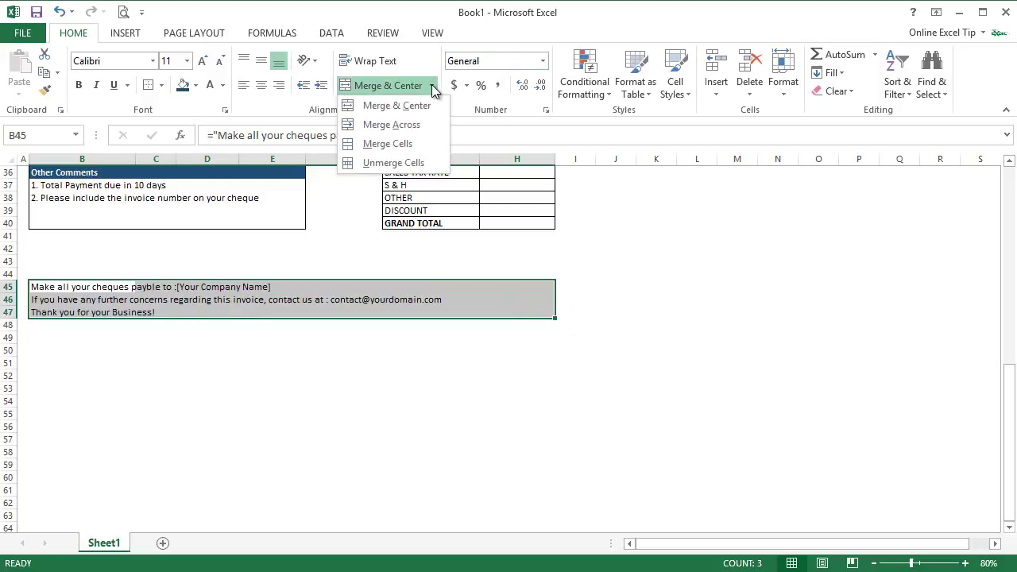
pyautogui.click(413, 125)
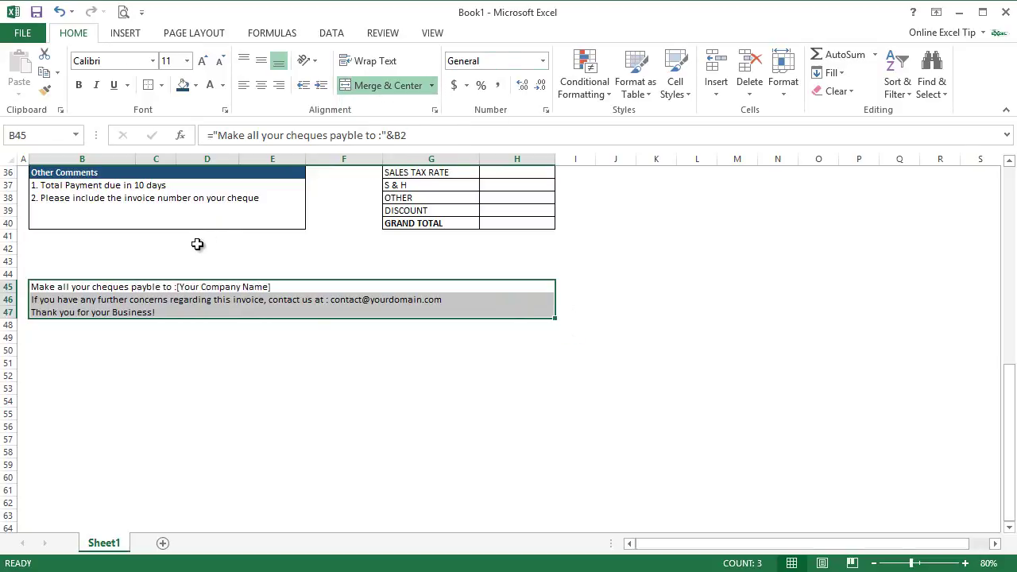
pyautogui.click(263, 86)
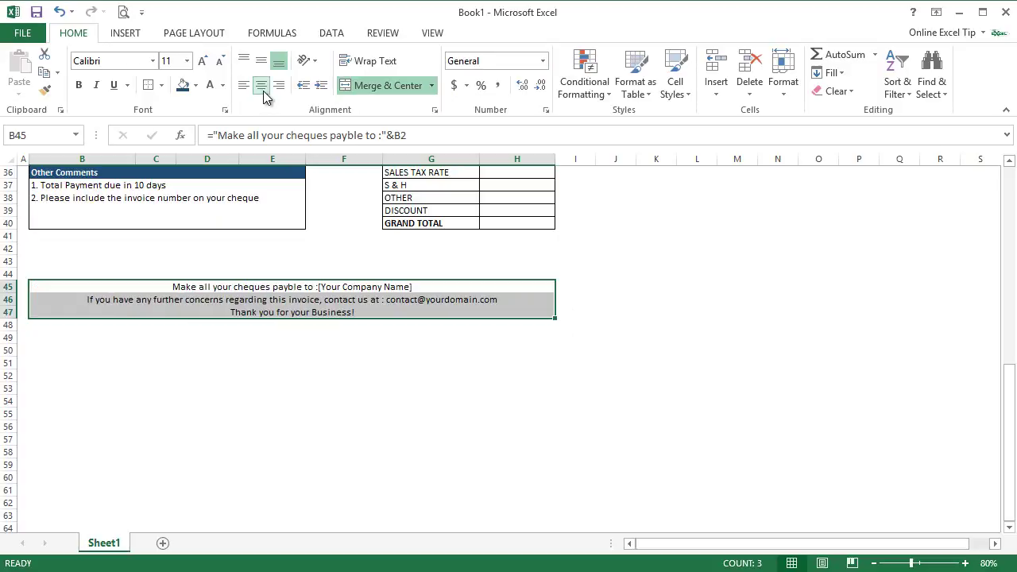
pyautogui.click(83, 335)
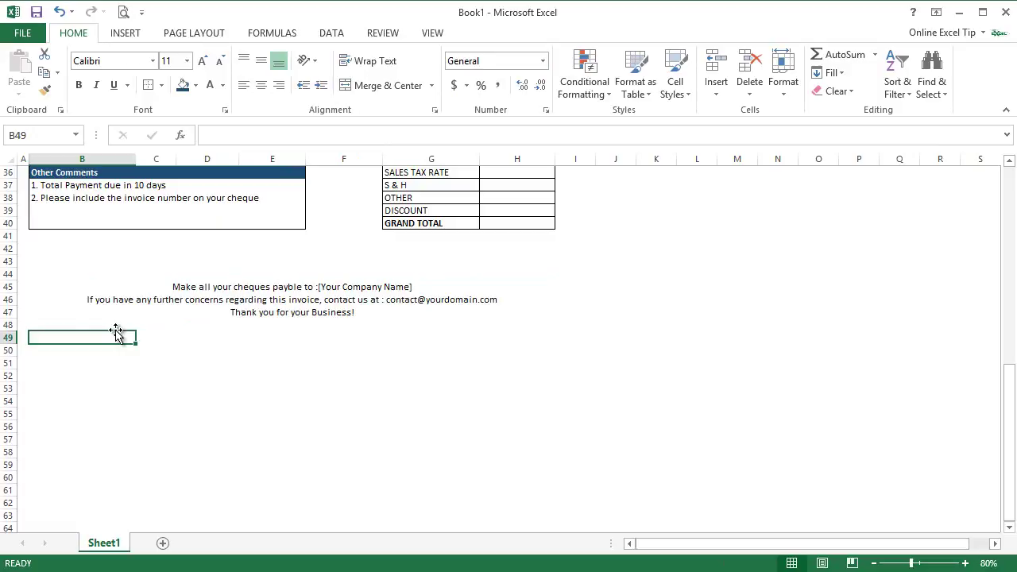
# - Enter =TODAY() in H5 and format it as a long date like July 29, 2016
pyautogui.scroll(12, 356, 286)
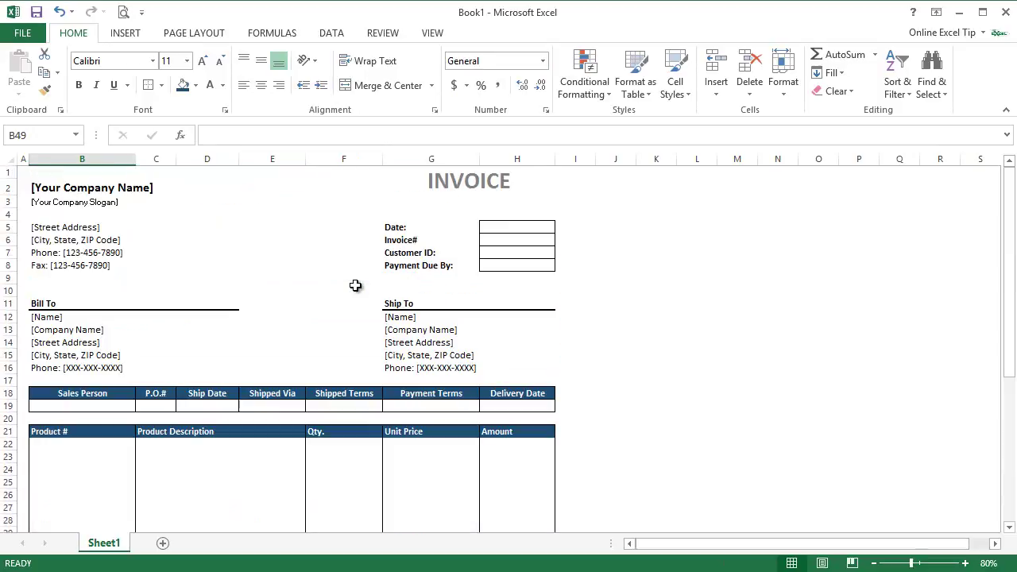
pyautogui.click(511, 227)
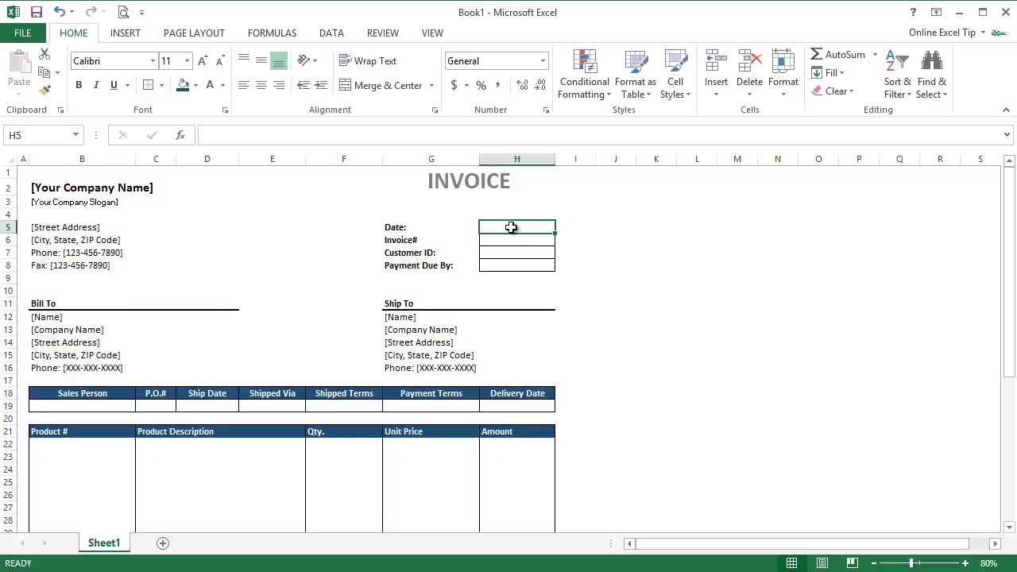
pyautogui.write('=today()')
pyautogui.press('Return')
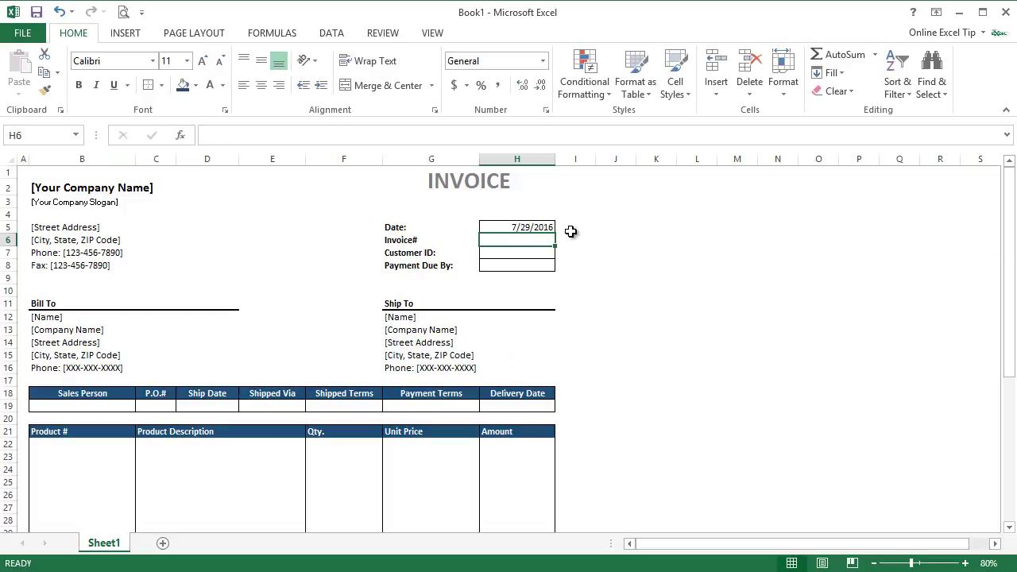
pyautogui.click(534, 226)
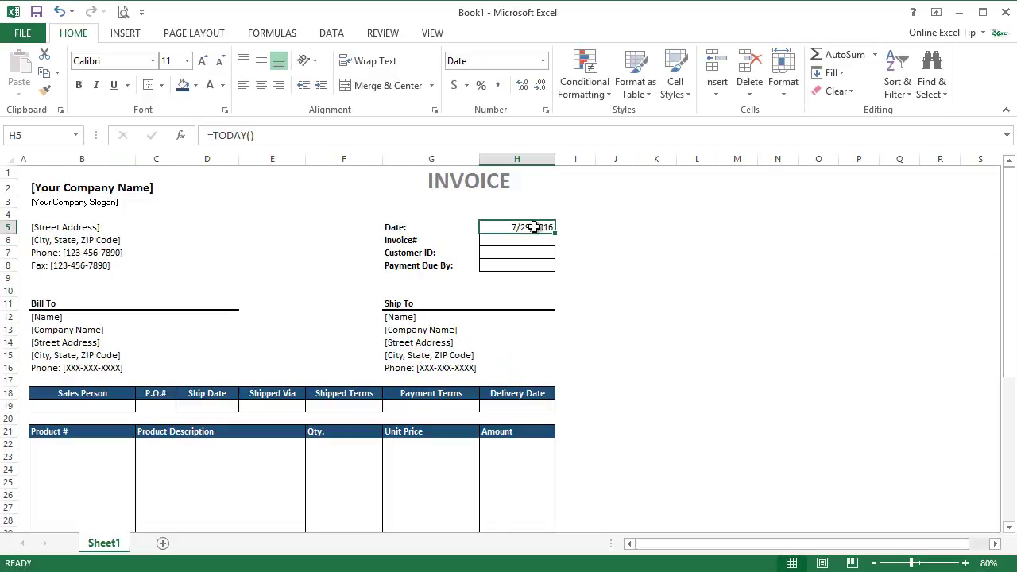
pyautogui.hotkey('ctrl', '1')
pyautogui.click(569, 116)
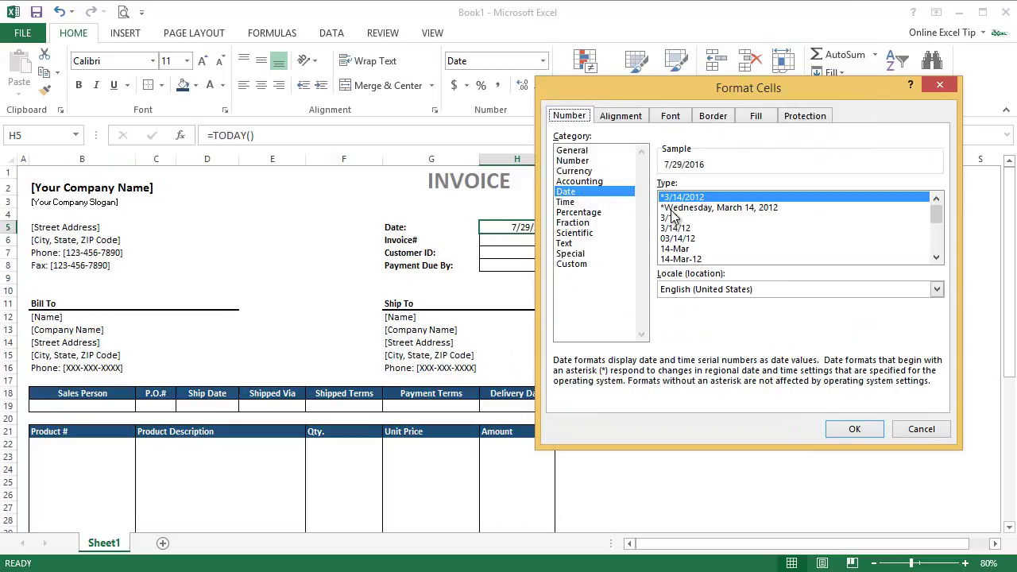
pyautogui.click(937, 258)
pyautogui.click(937, 259)
pyautogui.click(937, 258)
pyautogui.click(937, 258)
pyautogui.click(731, 259)
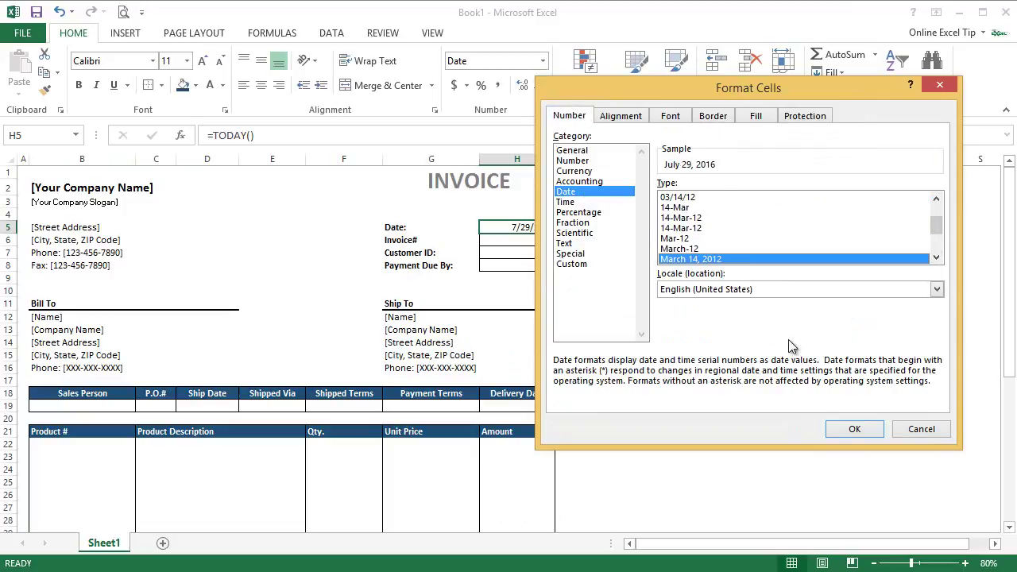
pyautogui.click(855, 429)
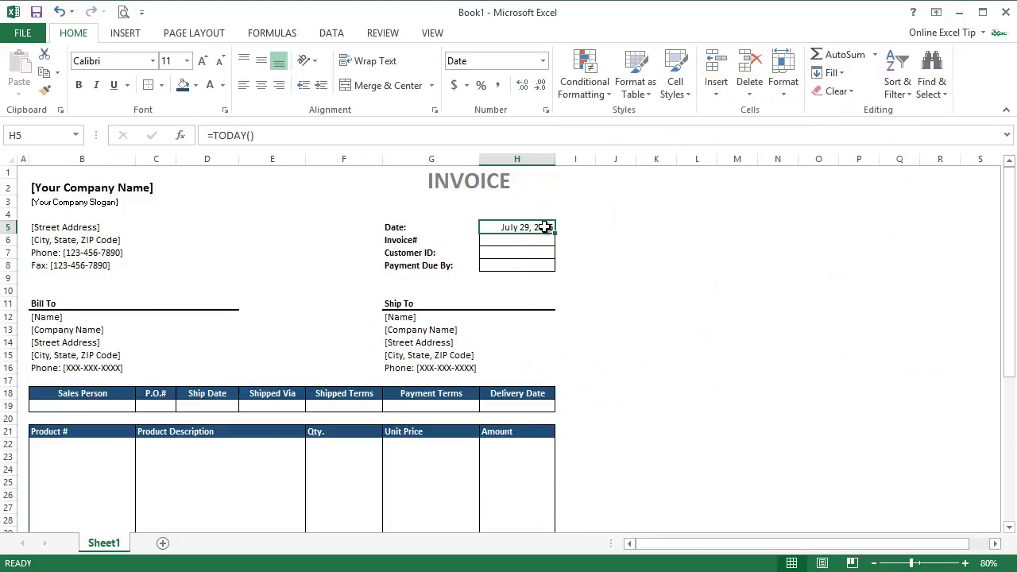
# - Centre the header value cells H5:H8
pyautogui.moveTo(545, 227); pyautogui.dragTo(540, 266)
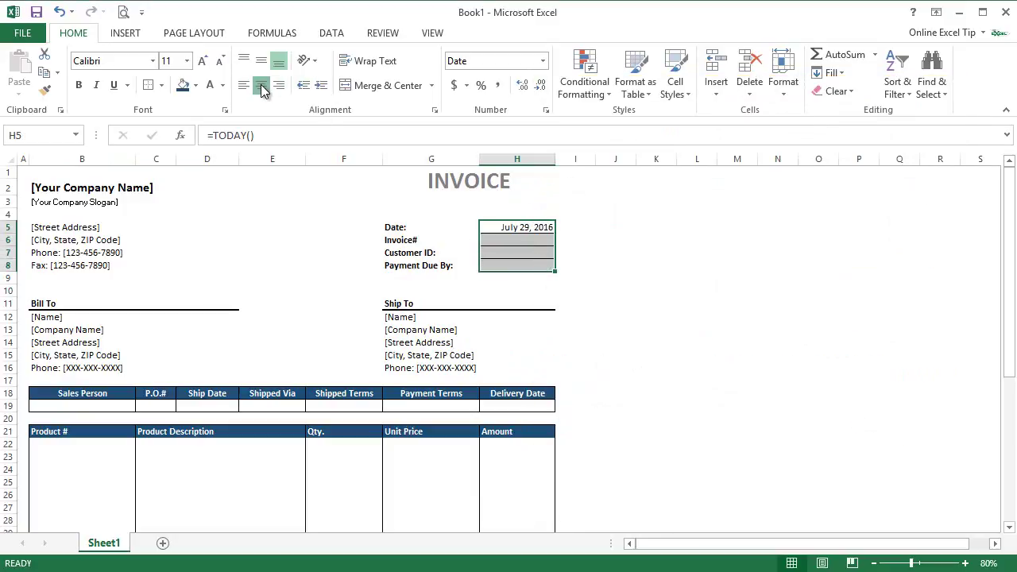
pyautogui.click(260, 85)
pyautogui.click(524, 226)
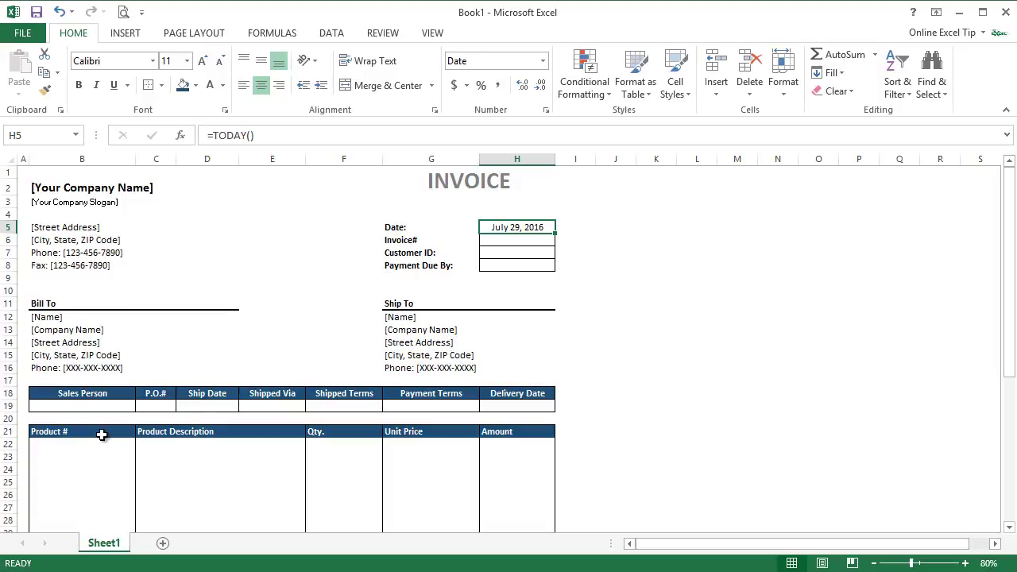
# - Centre-align B21:B34 and F21:G34 (Product #, Qty. and Unit Price)
pyautogui.scroll(-3, 1011, 531)
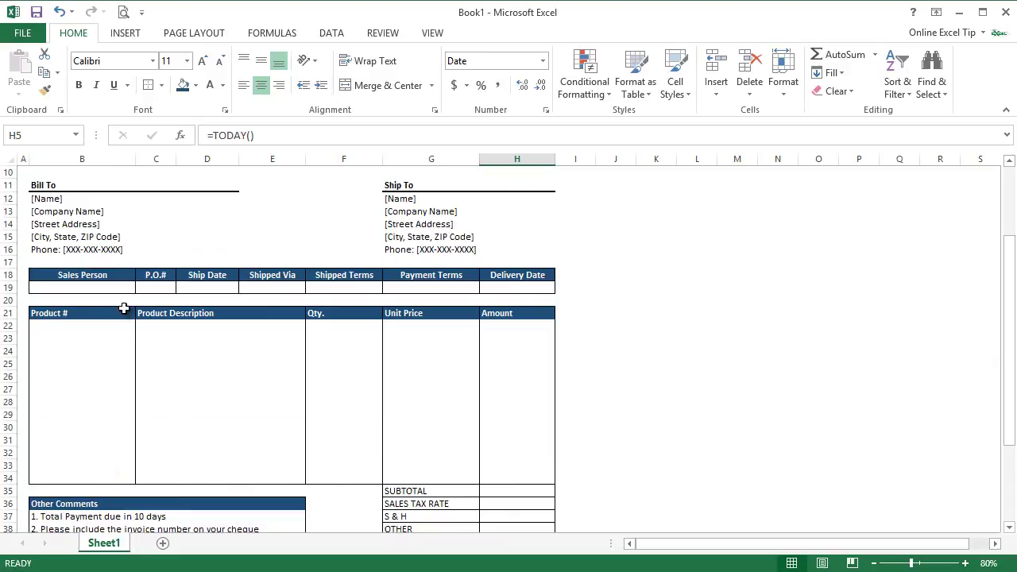
pyautogui.moveTo(95, 310); pyautogui.dragTo(93, 483)
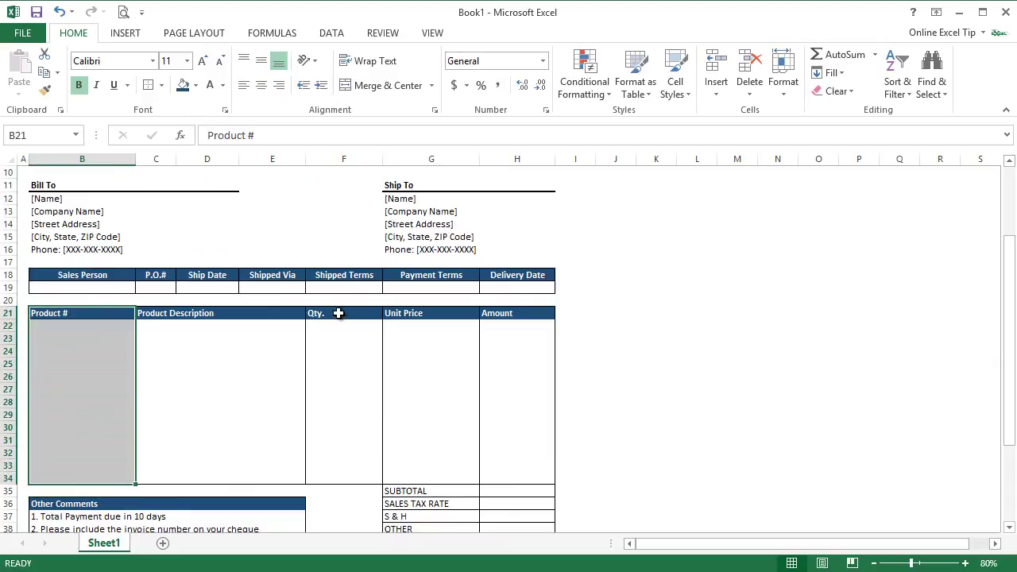
pyautogui.moveTo(336, 313); pyautogui.dragTo(407, 479)
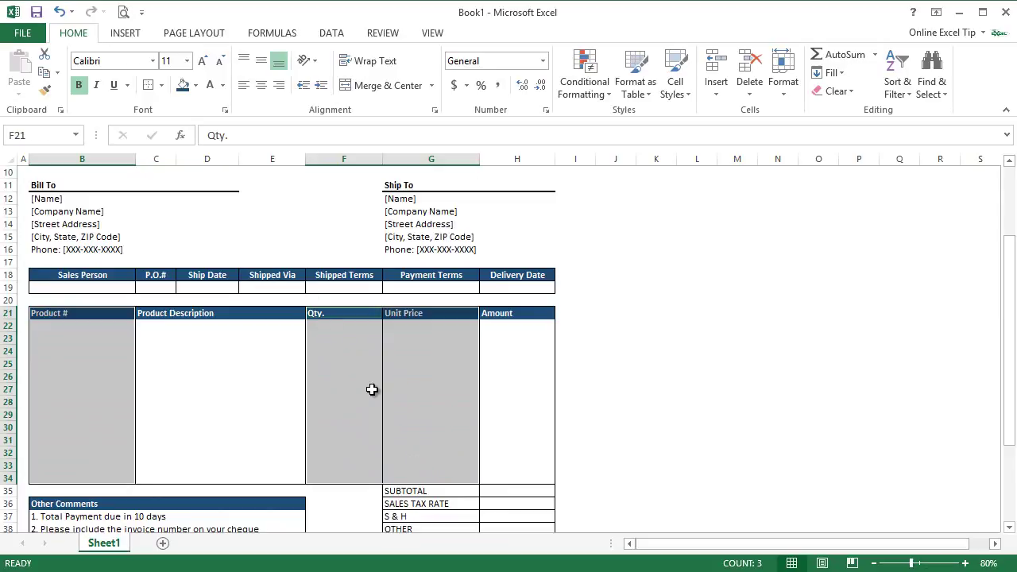
pyautogui.click(261, 85)
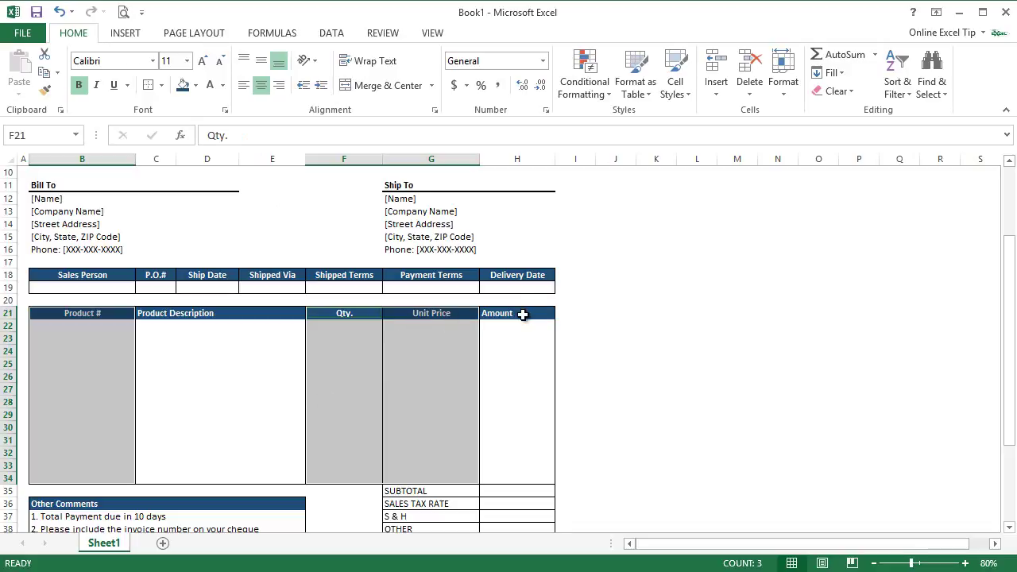
pyautogui.moveTo(524, 315); pyautogui.dragTo(527, 483)
# - Format the Amount column as Accounting with 0 decimal places
pyautogui.hotkey('ctrl', '1')
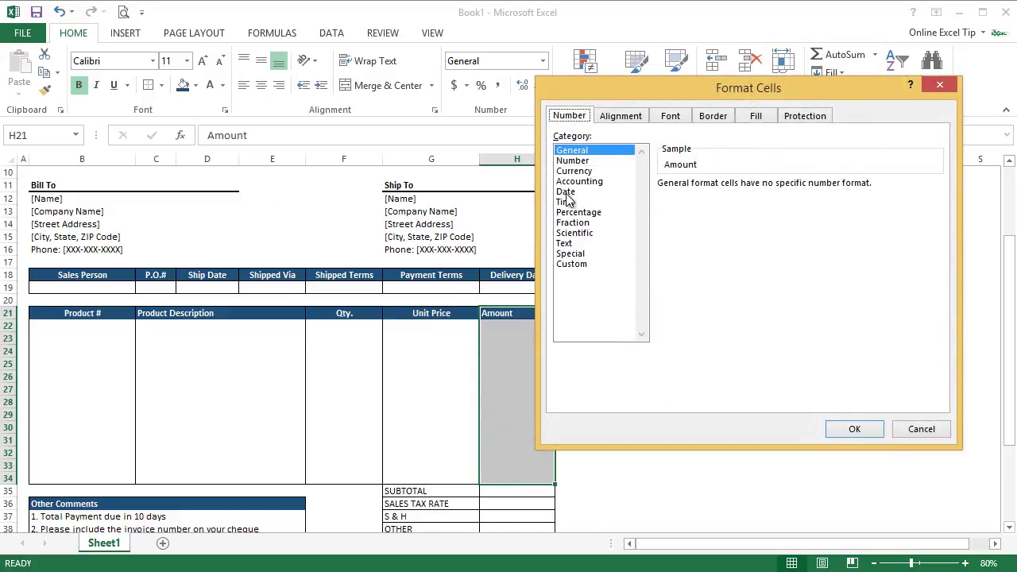
pyautogui.click(580, 181)
pyautogui.doubleClick(765, 190)
pyautogui.click(862, 433)
# - Enter =IF(F22="","",F22*G22) in Amount cell H22
pyautogui.scroll(-1, 864, 433)
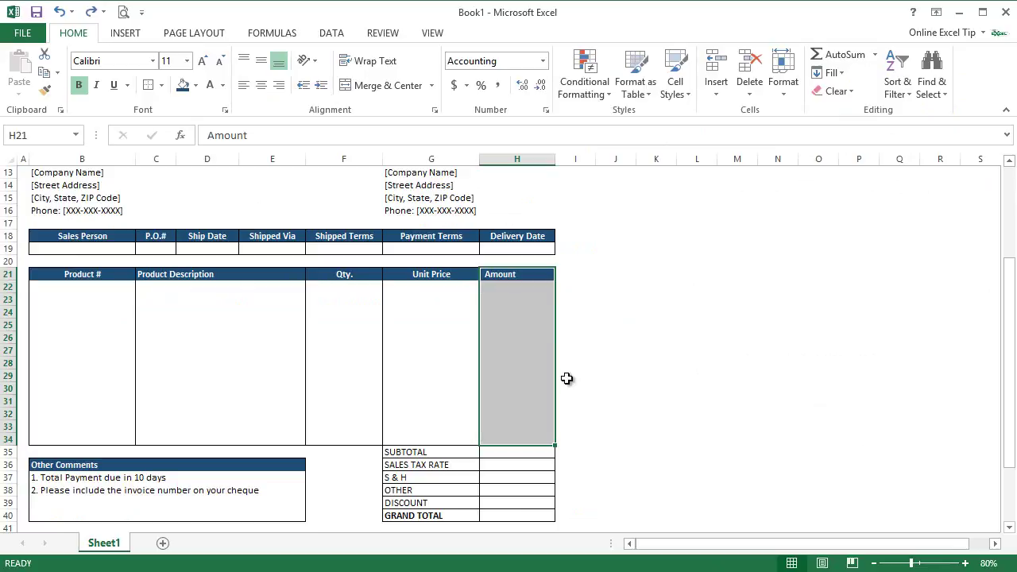
pyautogui.click(522, 286)
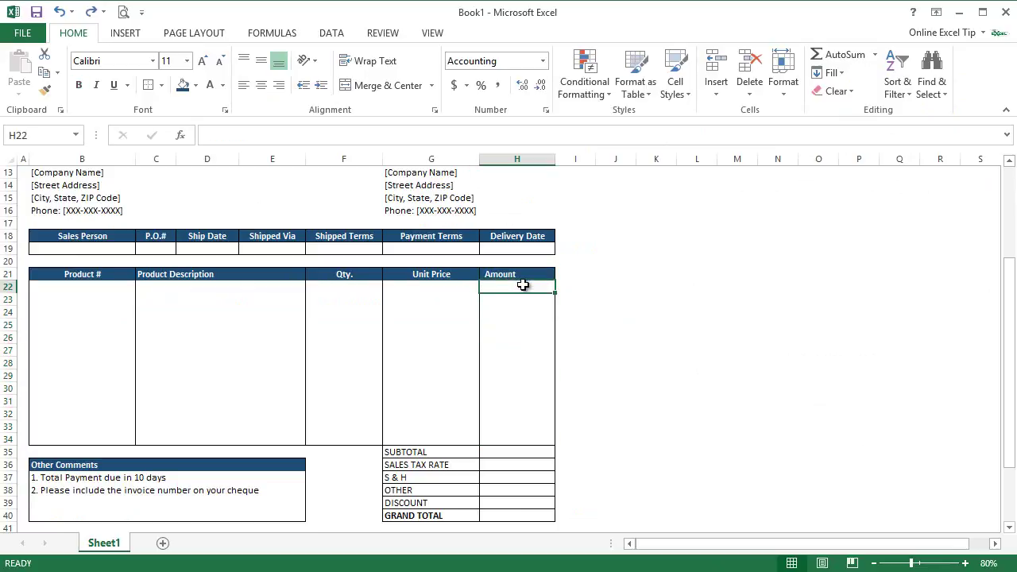
pyautogui.write('=if')
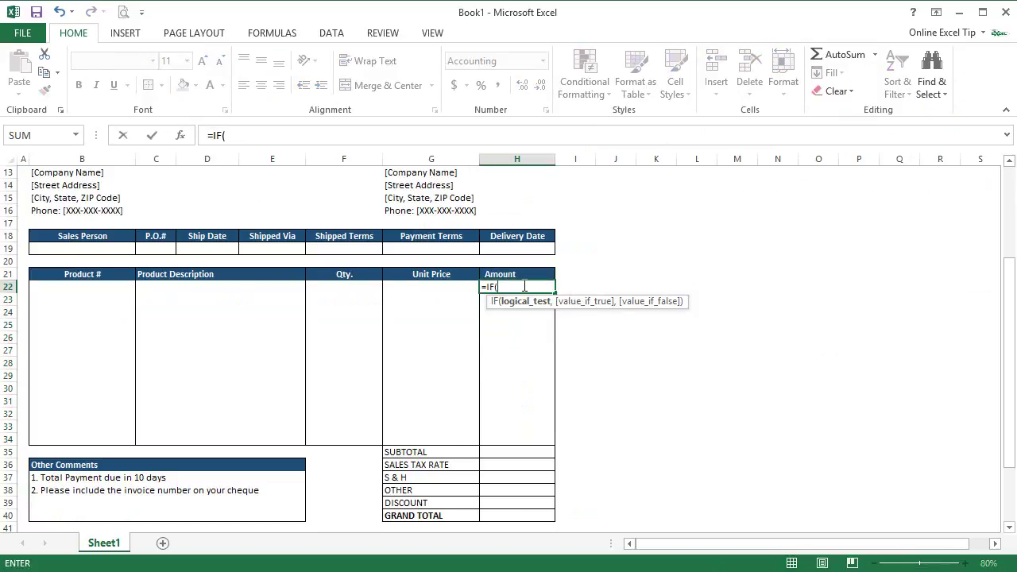
pyautogui.click(371, 290)
pyautogui.write('=""')
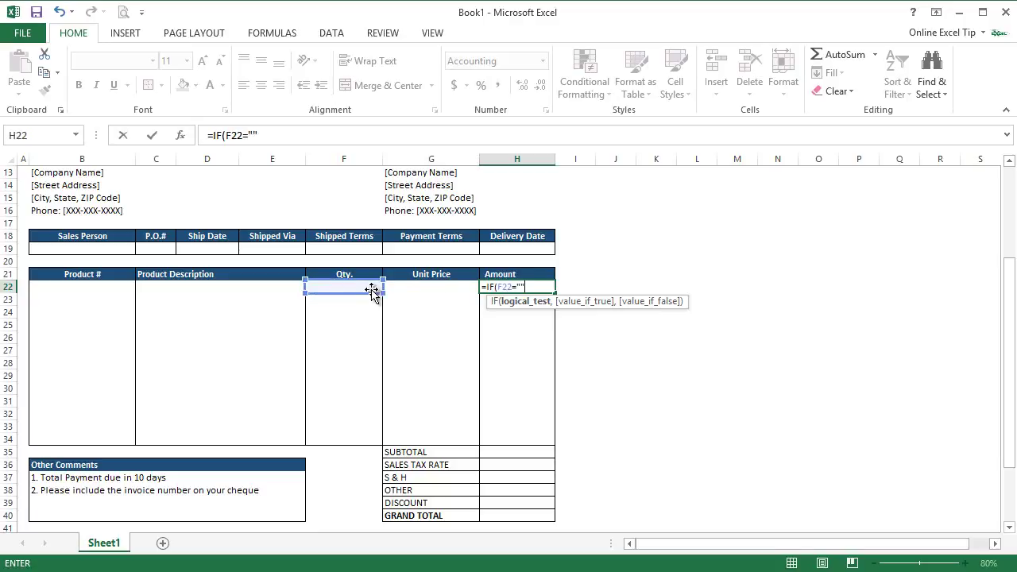
pyautogui.write(',"",')
pyautogui.click(371, 289)
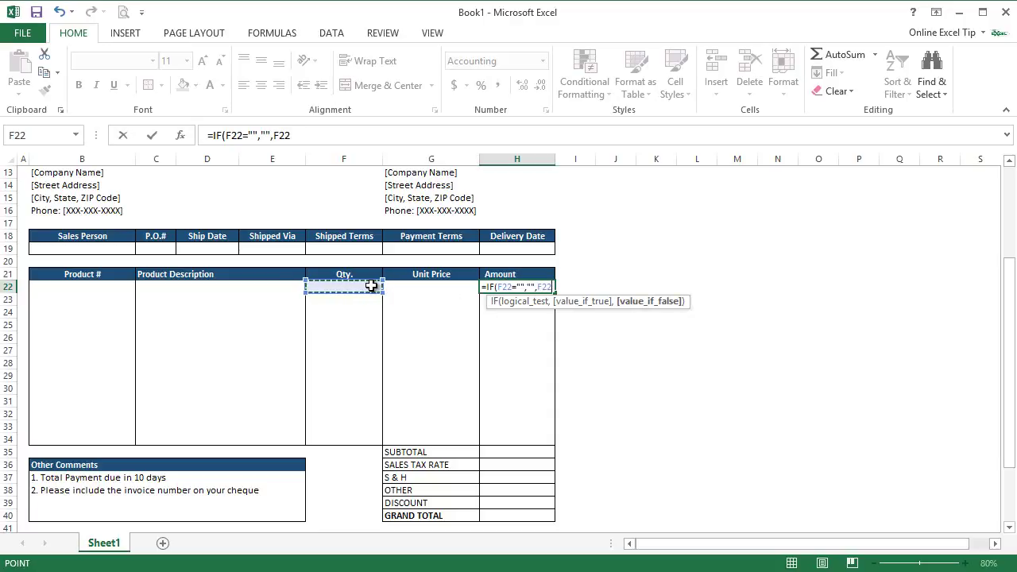
pyautogui.write('*')
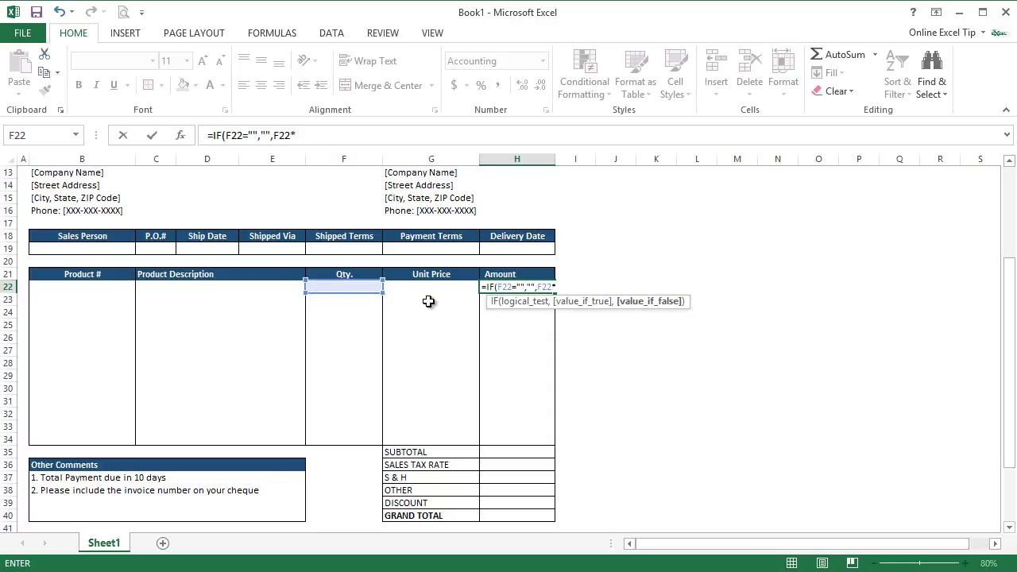
pyautogui.click(444, 290)
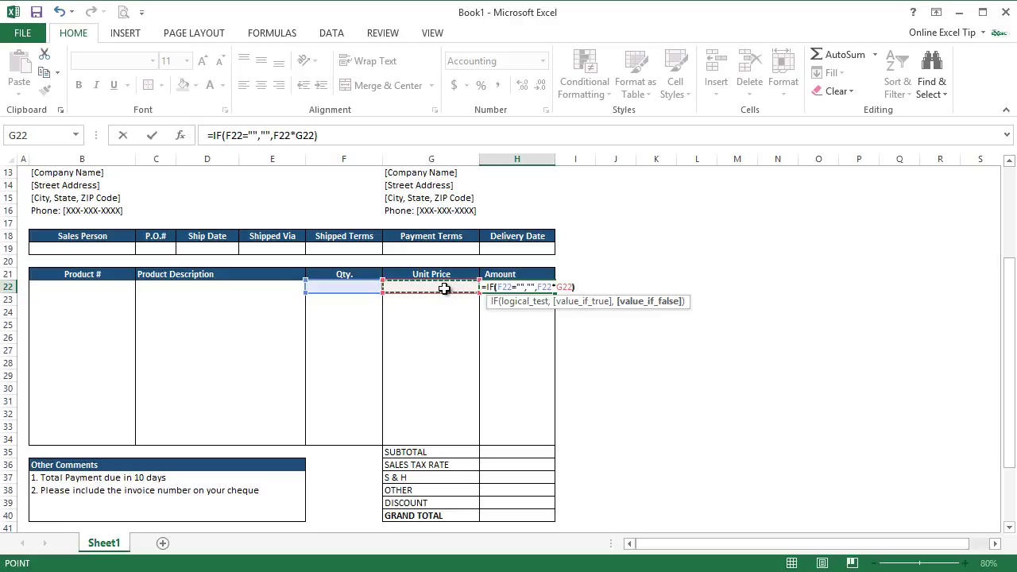
pyautogui.write(')')
pyautogui.press('Return')
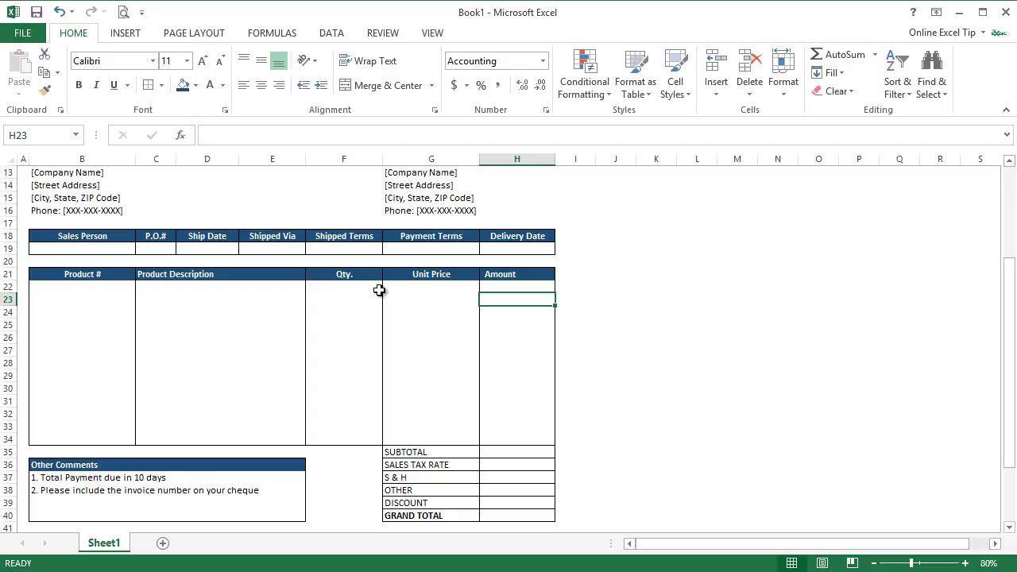
# - Paste the H22 amount formula as formulas only down through H34
pyautogui.click(525, 286)
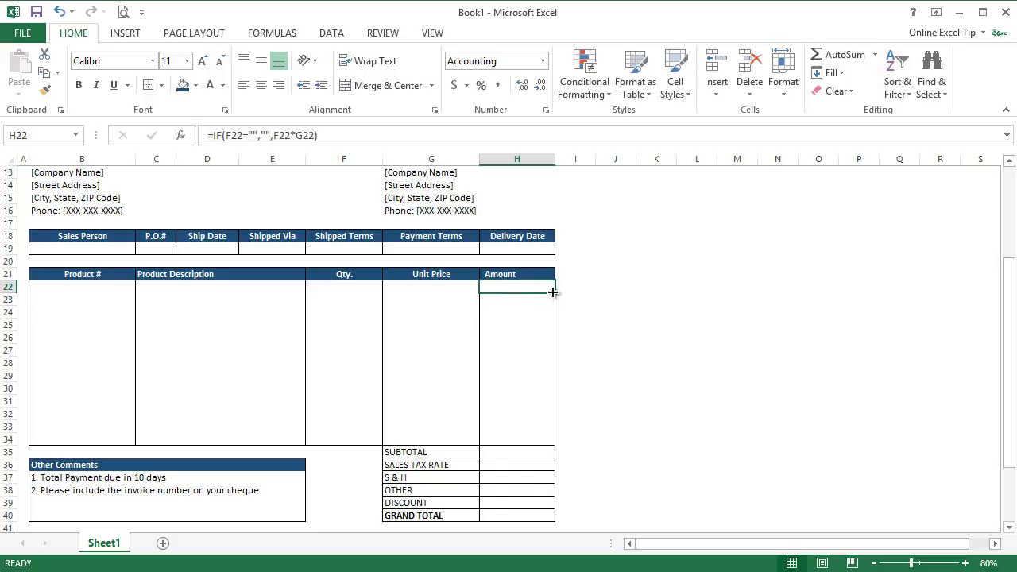
pyautogui.hotkey('ctrl', 'c')
pyautogui.hotkey('shift', 'Down')
pyautogui.hotkey('shift', 'Down')
pyautogui.hotkey('shift', 'Down')
pyautogui.hotkey('shift', 'Down')
pyautogui.hotkey('shift', 'Down')
pyautogui.hotkey('shift', 'Down')
pyautogui.hotkey('shift', 'Down')
pyautogui.hotkey('shift', 'Down')
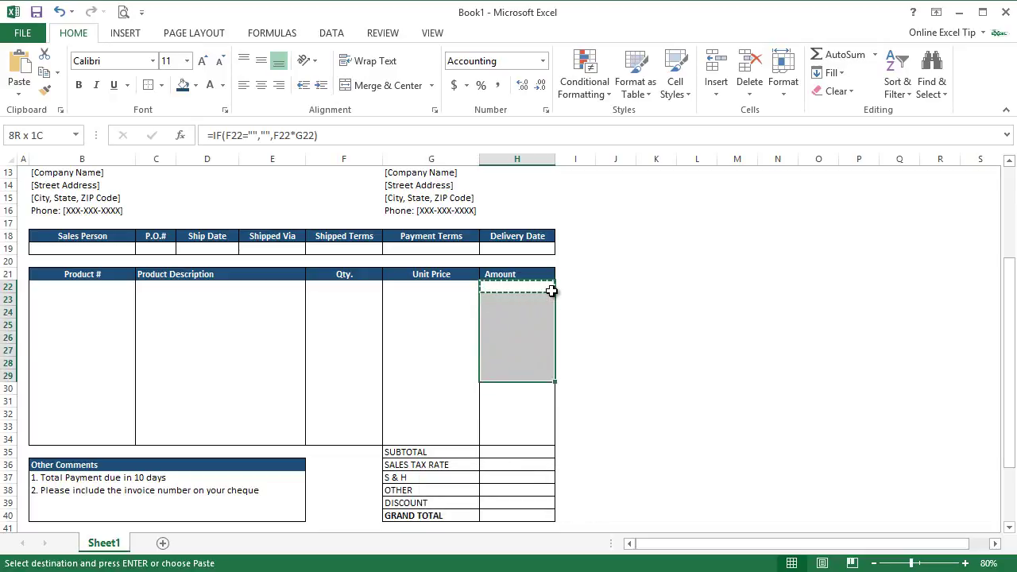
pyautogui.hotkey('shift', 'Down')
pyautogui.hotkey('shift', 'Down')
pyautogui.hotkey('shift', 'Down')
pyautogui.hotkey('shift', 'Down')
pyautogui.hotkey('ctrl', 'alt', 'v')
pyautogui.press('Return')
pyautogui.press('Escape')
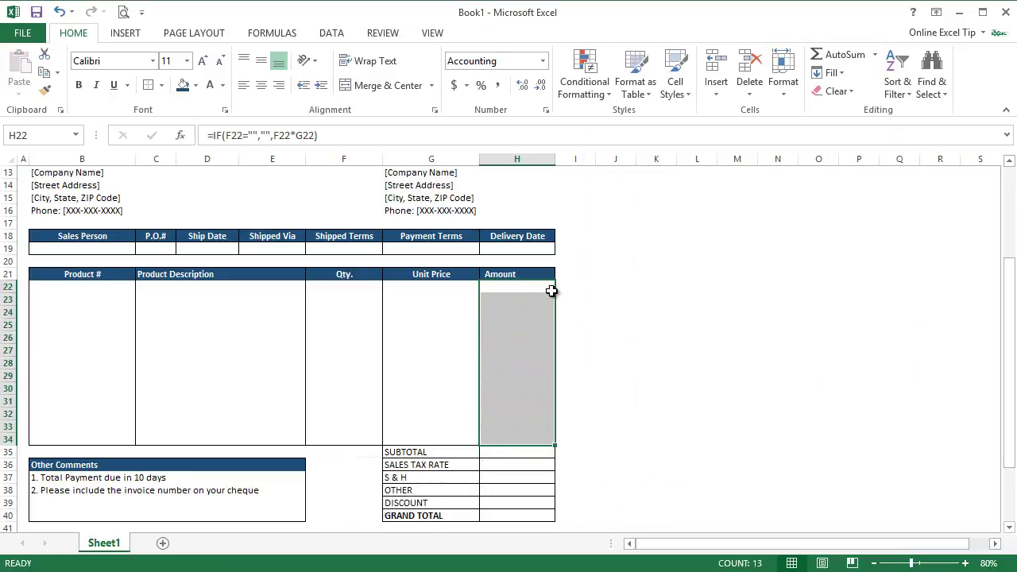
# - Enter =SUM(H22:H34) in the SUBTOTAL cell H35
pyautogui.click(526, 452)
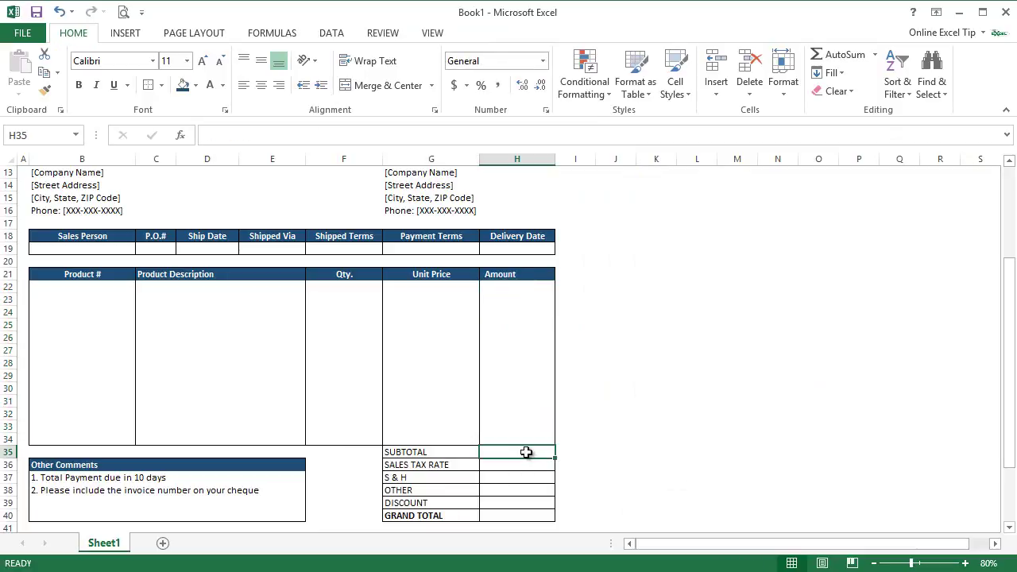
pyautogui.write('=sum')
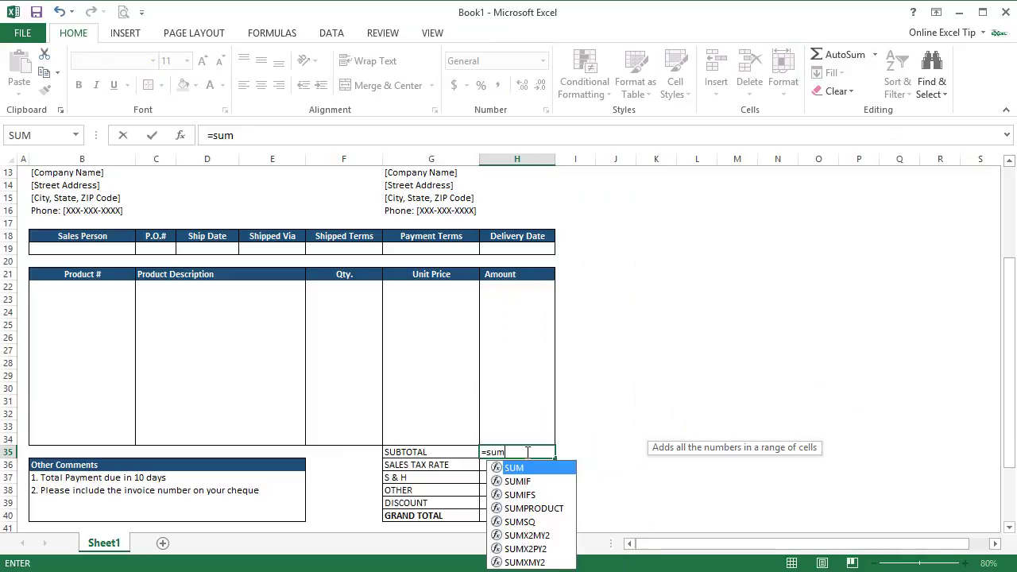
pyautogui.press('Tab')
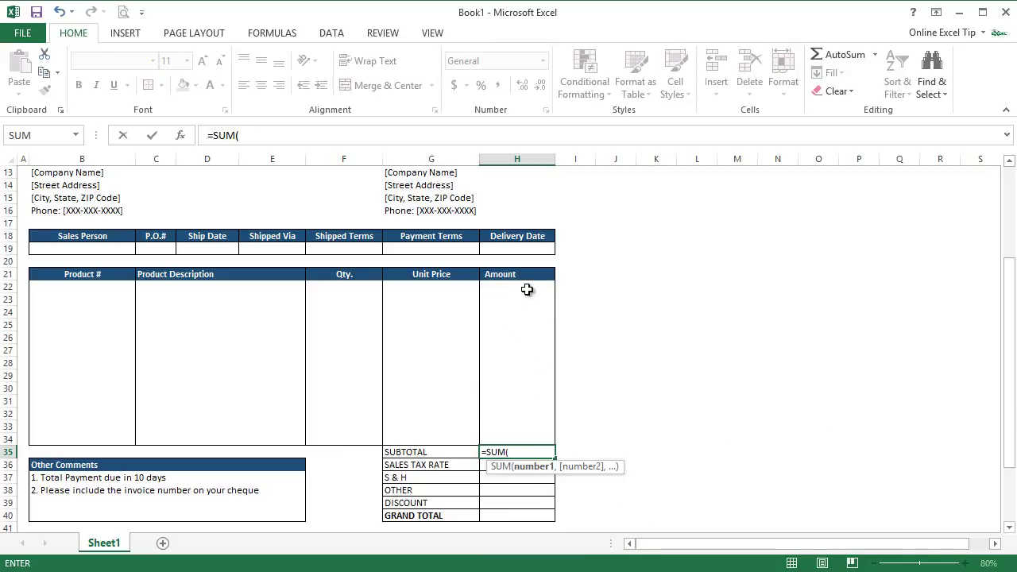
pyautogui.moveTo(528, 291); pyautogui.dragTo(532, 443)
pyautogui.press('Return')
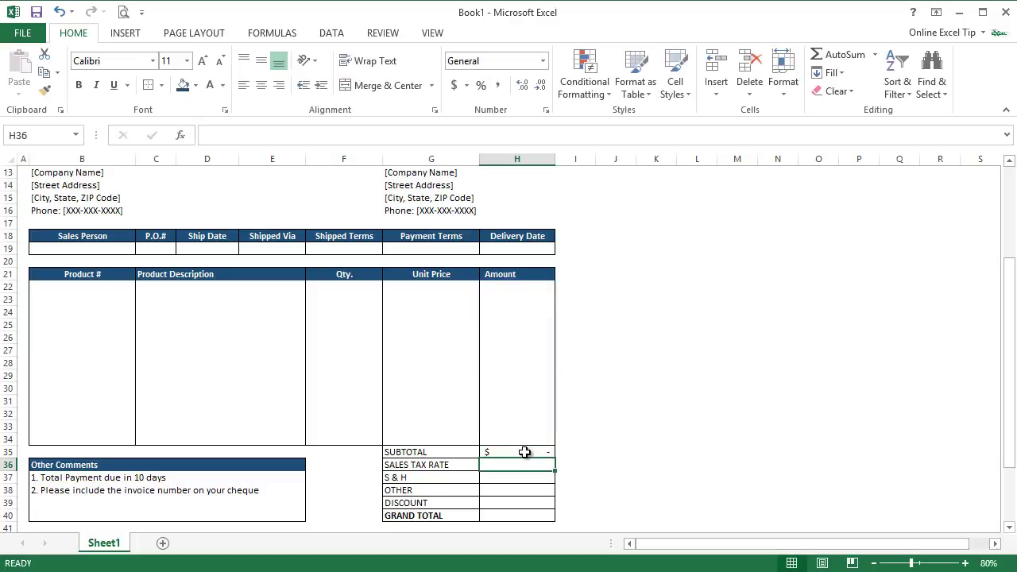
# - Format H35 and H37:H40 as Accounting with 0 decimal places
pyautogui.click(524, 452)
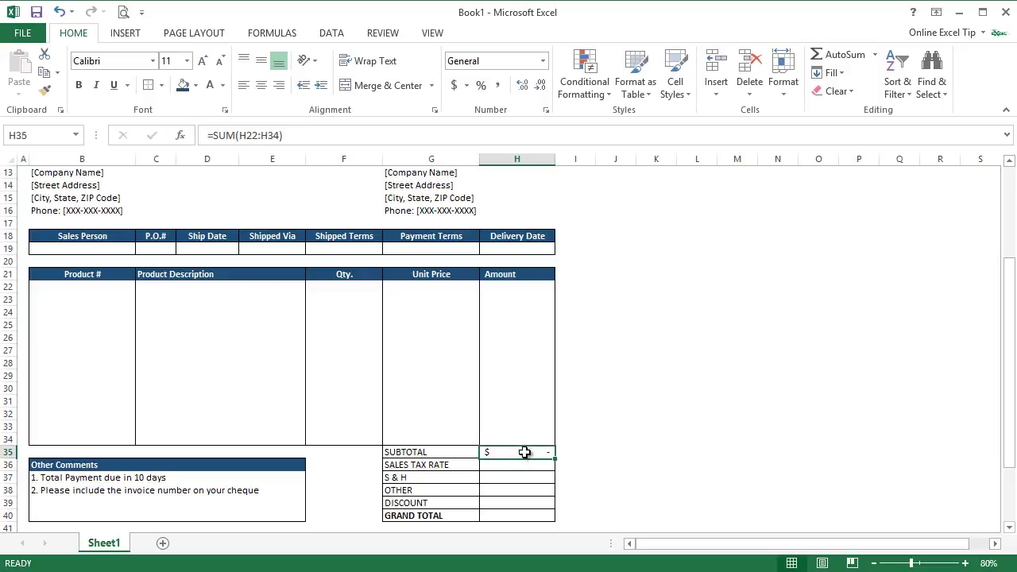
pyautogui.keyDown('ctrl'); pyautogui.click(517, 478); pyautogui.keyUp('ctrl')
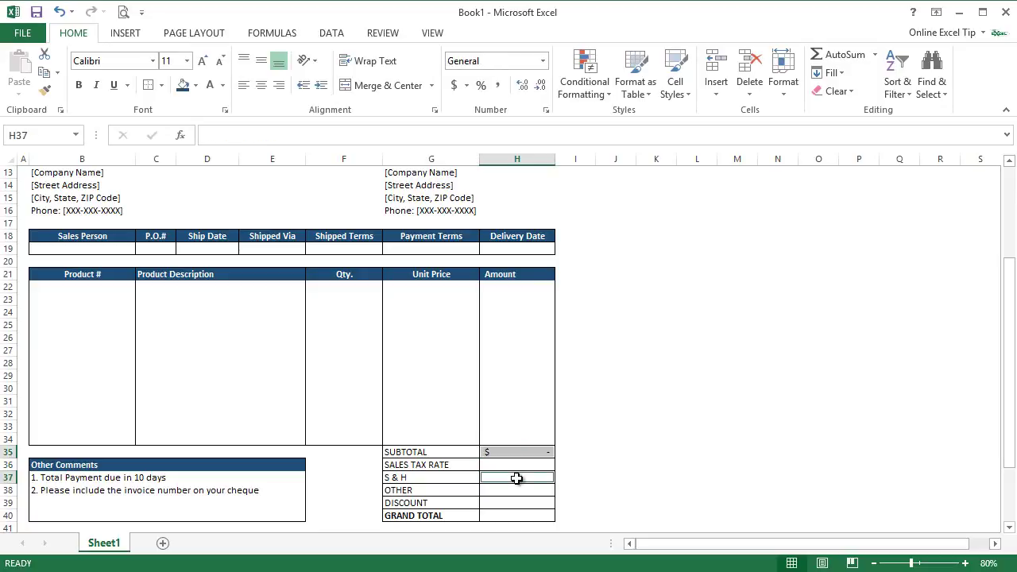
pyautogui.keyDown('ctrl'); pyautogui.click(522, 491); pyautogui.keyUp('ctrl')
pyautogui.keyDown('ctrl'); pyautogui.click(527, 506); pyautogui.keyUp('ctrl')
pyautogui.keyDown('ctrl'); pyautogui.click(529, 517); pyautogui.keyUp('ctrl')
pyautogui.hotkey('ctrl', '1')
pyautogui.click(579, 181)
pyautogui.click(766, 189)
pyautogui.click(765, 188)
pyautogui.click(854, 427)
# - Apply Percent Style to the sales tax rate cell H36
pyautogui.click(512, 464)
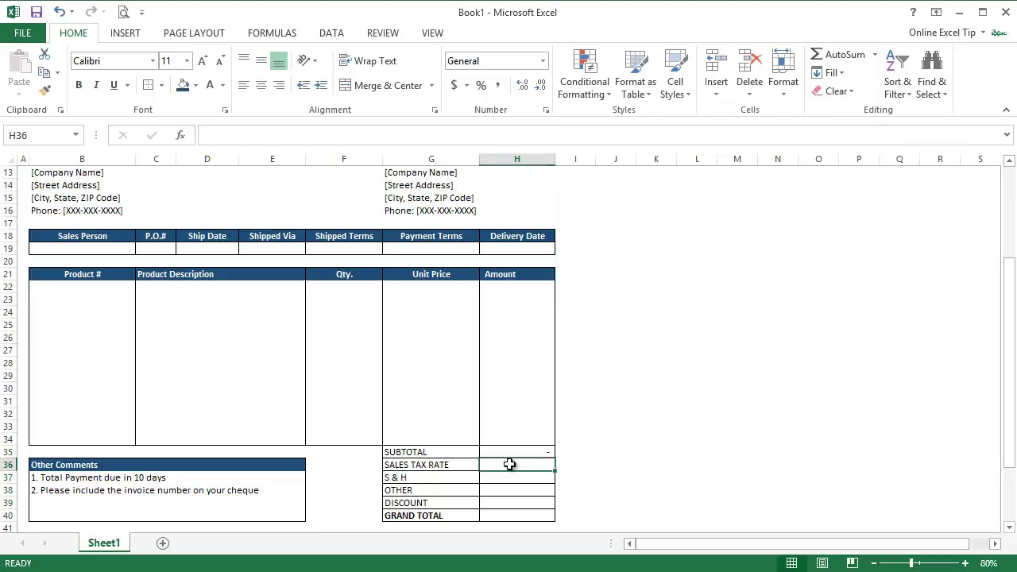
pyautogui.click(481, 86)
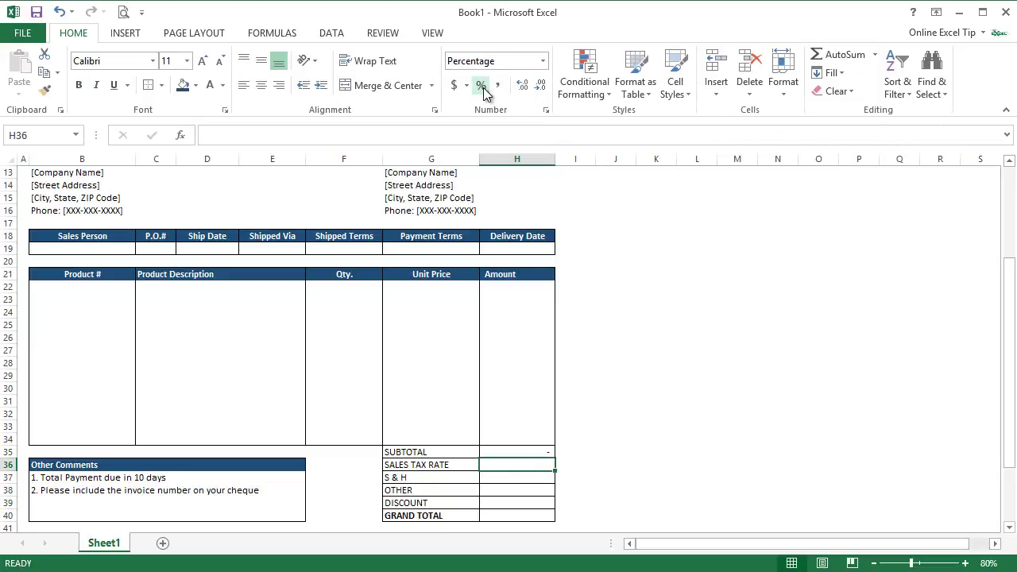
pyautogui.click(515, 515)
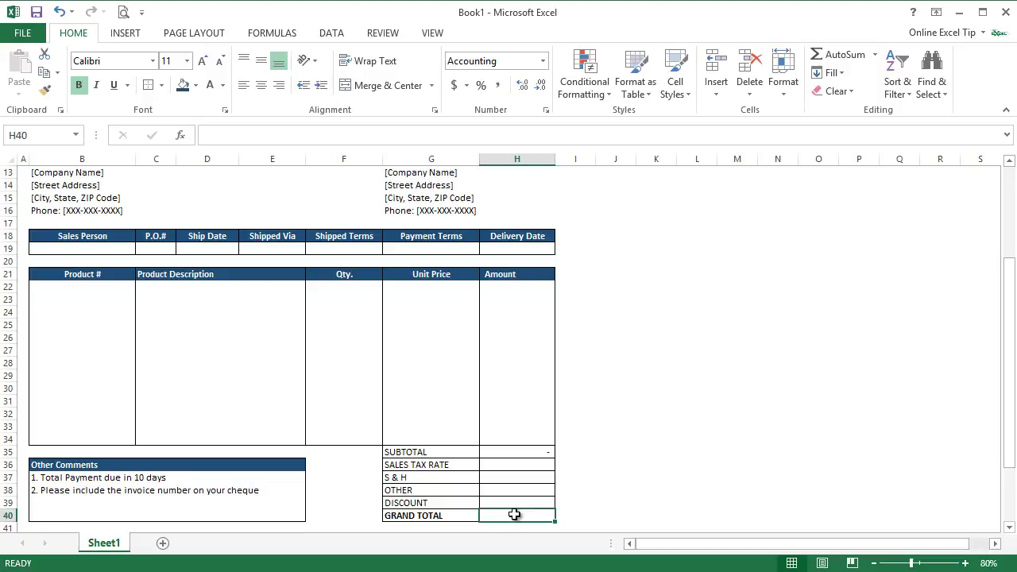
# - Enter =SUM(H35,(H35*H36),H37:H38)-H39 in the GRAND TOTAL cell H40
pyautogui.write('=sum')
pyautogui.press('Tab')
pyautogui.click(529, 453)
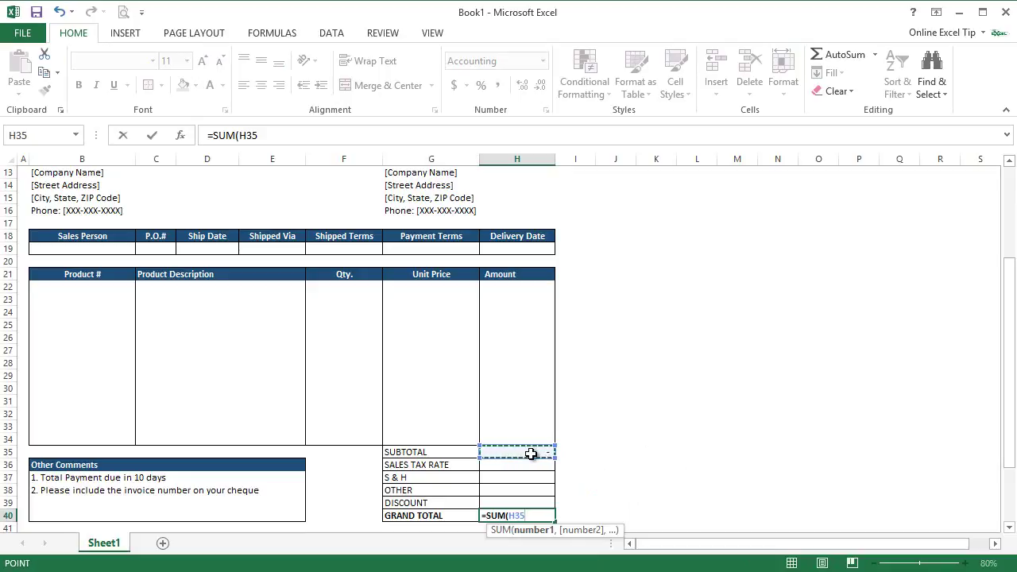
pyautogui.write(',(')
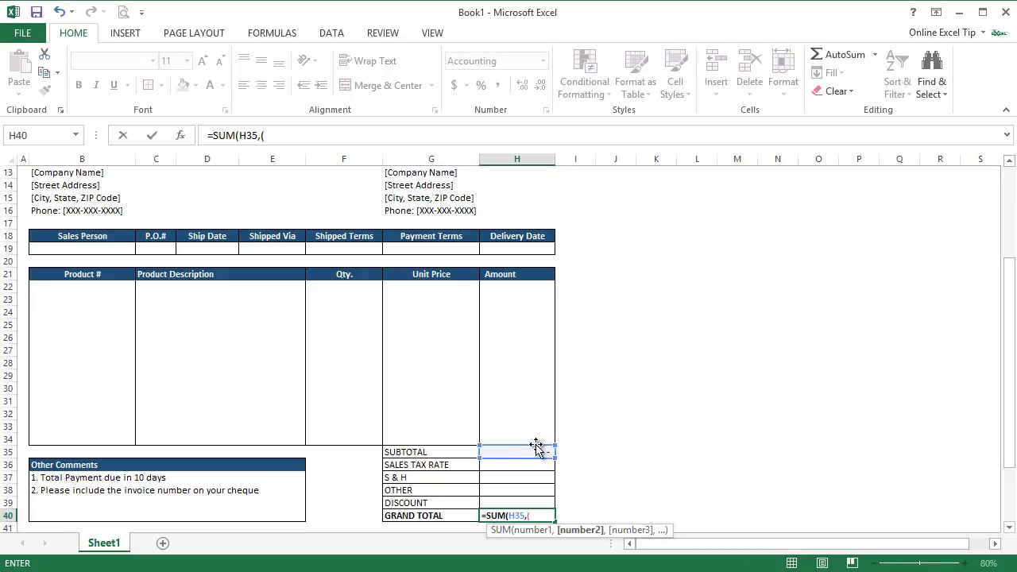
pyautogui.click(530, 453)
pyautogui.write('*')
pyautogui.click(525, 466)
pyautogui.write('),')
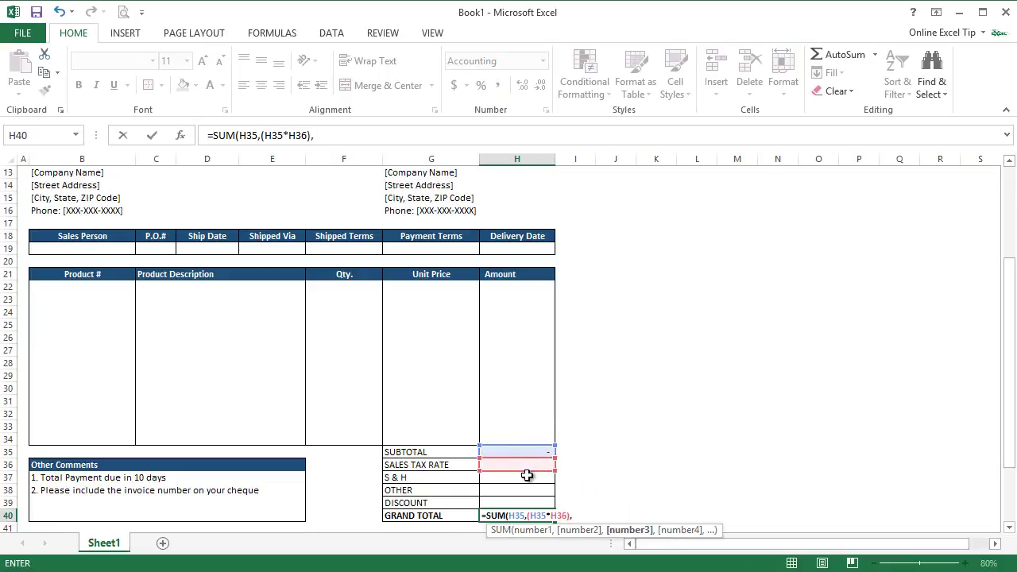
pyautogui.moveTo(528, 479); pyautogui.dragTo(527, 486)
pyautogui.write(')')
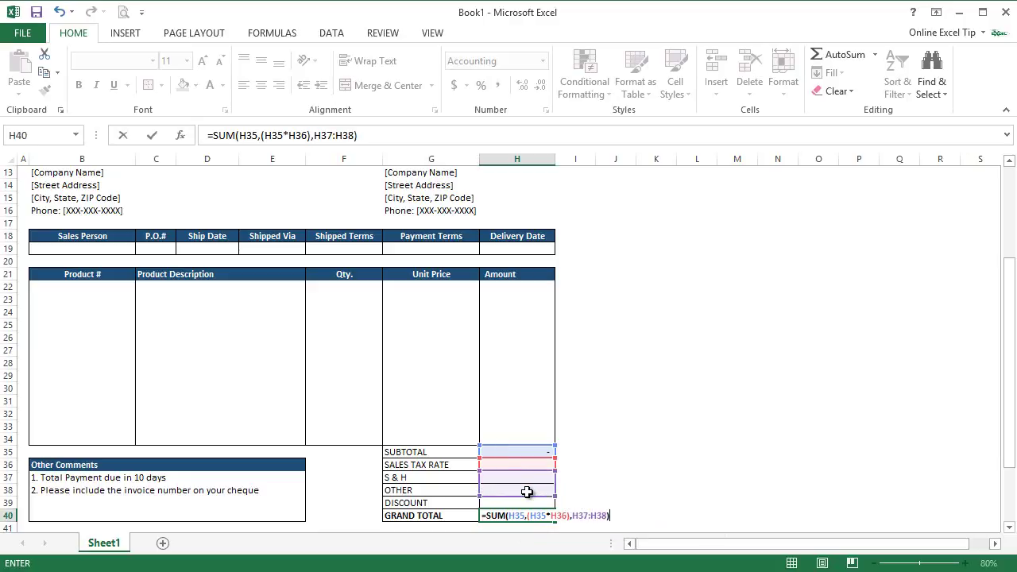
pyautogui.write('-')
pyautogui.click(528, 504)
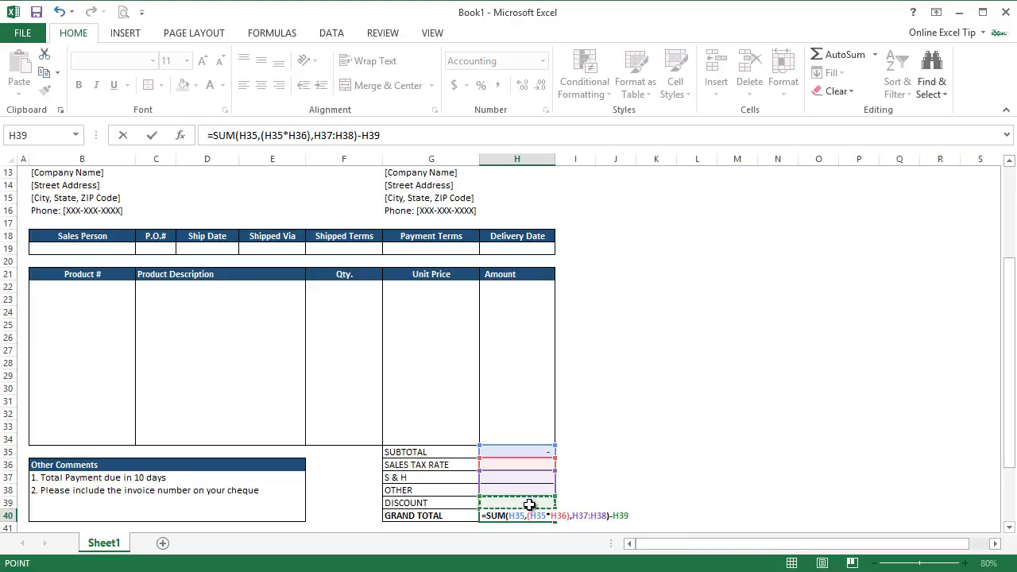
pyautogui.press('Return')
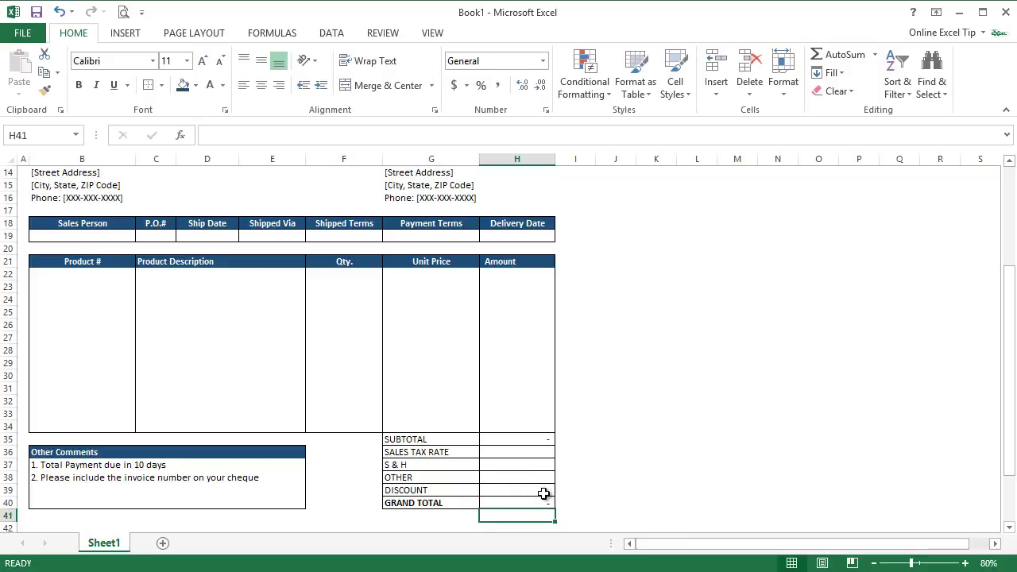
# - Give the DISCOUNT row G39:H39 a Thick Bottom Border
pyautogui.moveTo(459, 486); pyautogui.dragTo(507, 489)
pyautogui.click(162, 85)
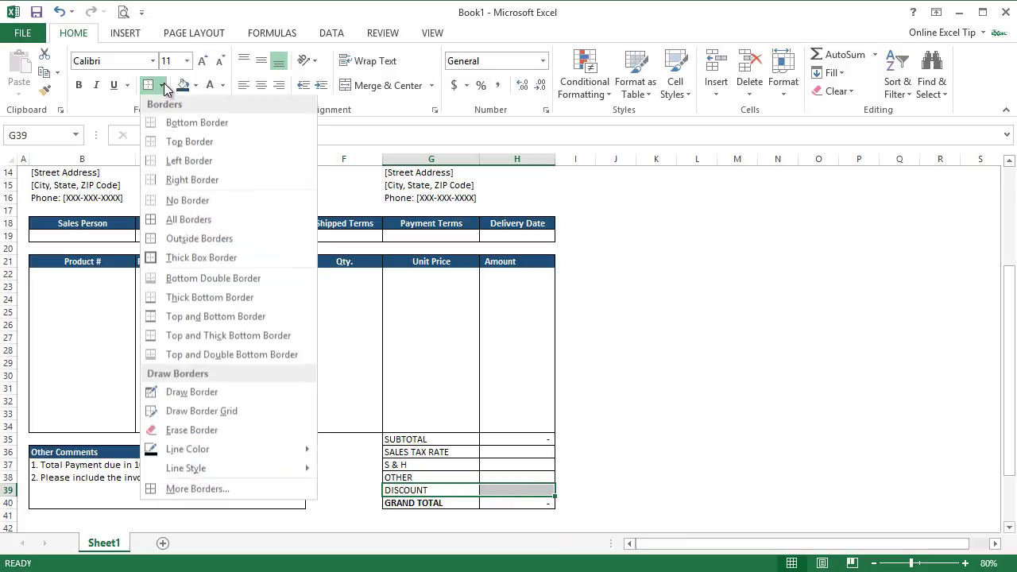
pyautogui.click(200, 298)
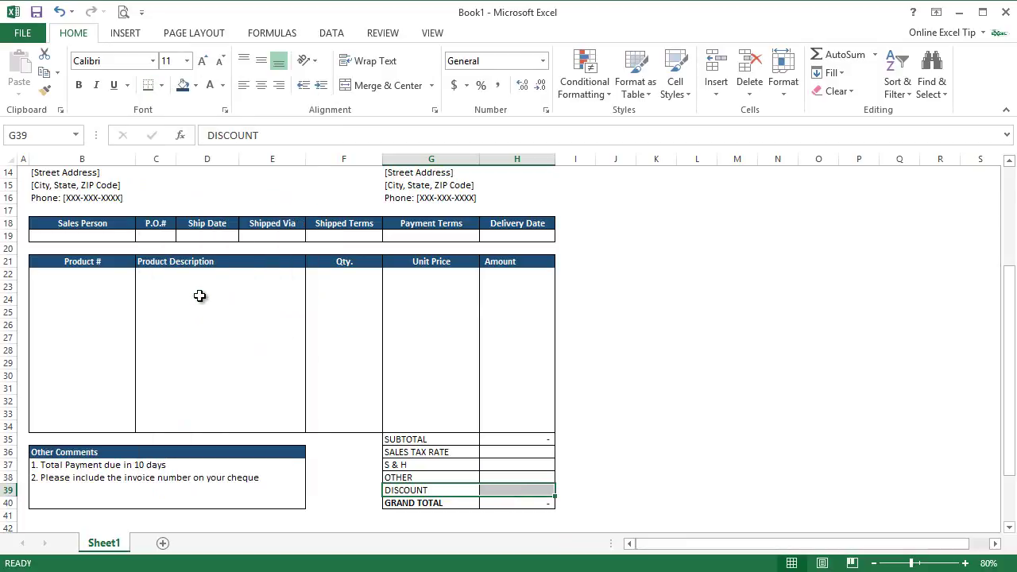
pyautogui.moveTo(483, 449); pyautogui.dragTo(482, 461)
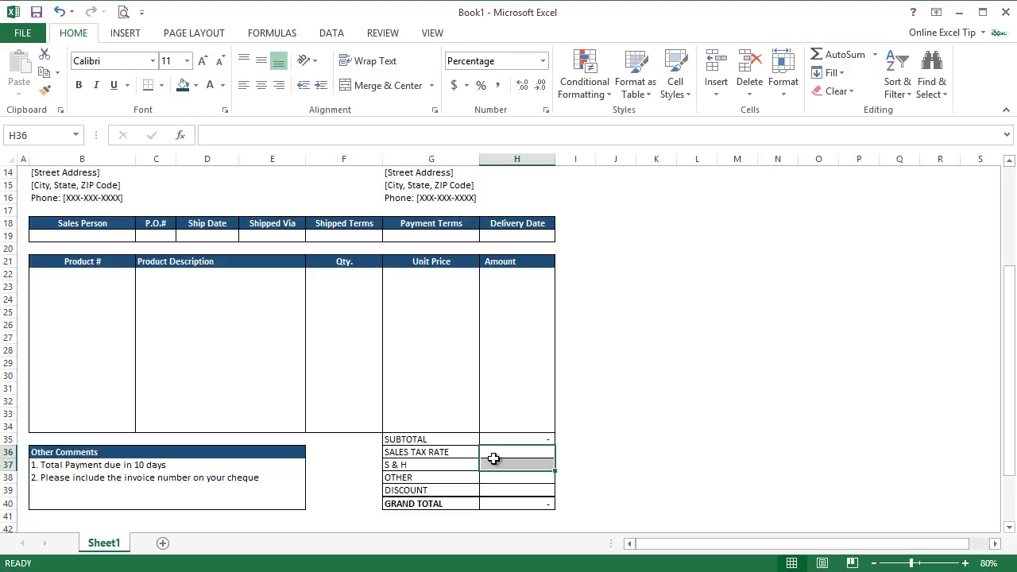
pyautogui.scroll(5, 494, 459)
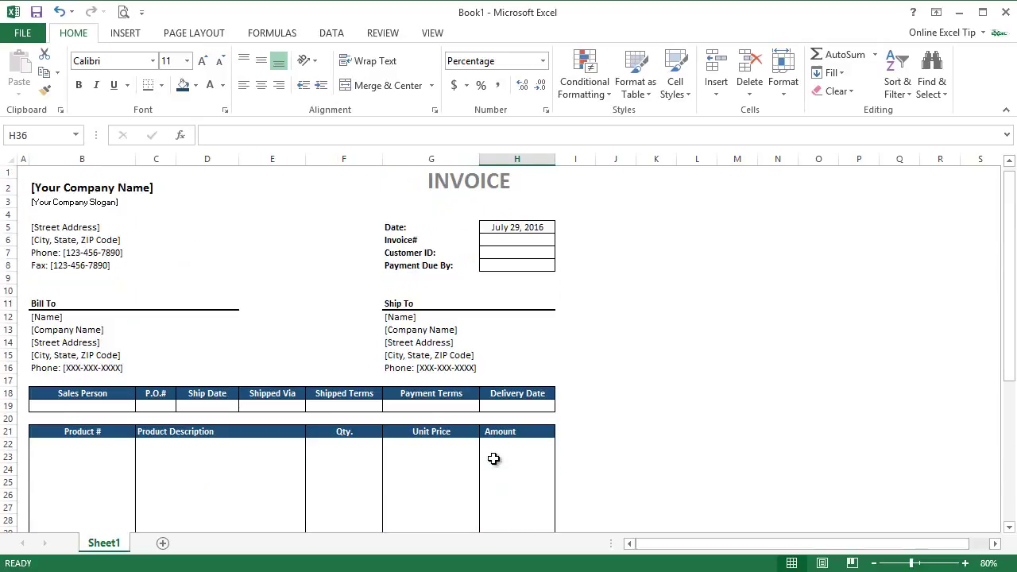